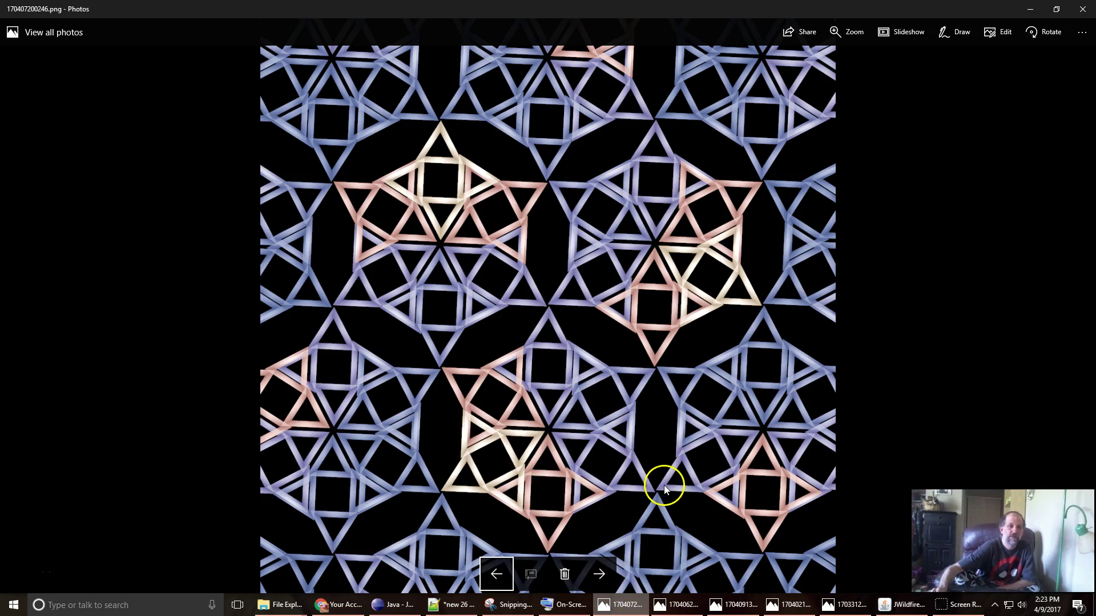
View the pinwheel, 3-D shapes, orange shapes and lattice tessellation renders in Photos, then return to Chrome.
{"action": "mouse_move", "coordinate": [701, 612]}
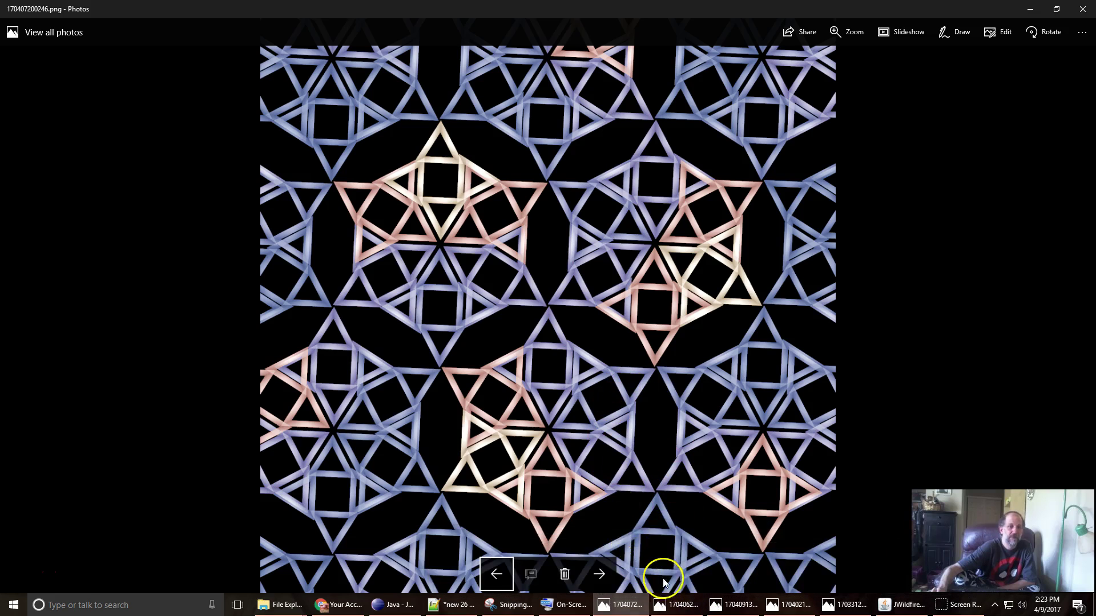
{"action": "left_click", "coordinate": [675, 611]}
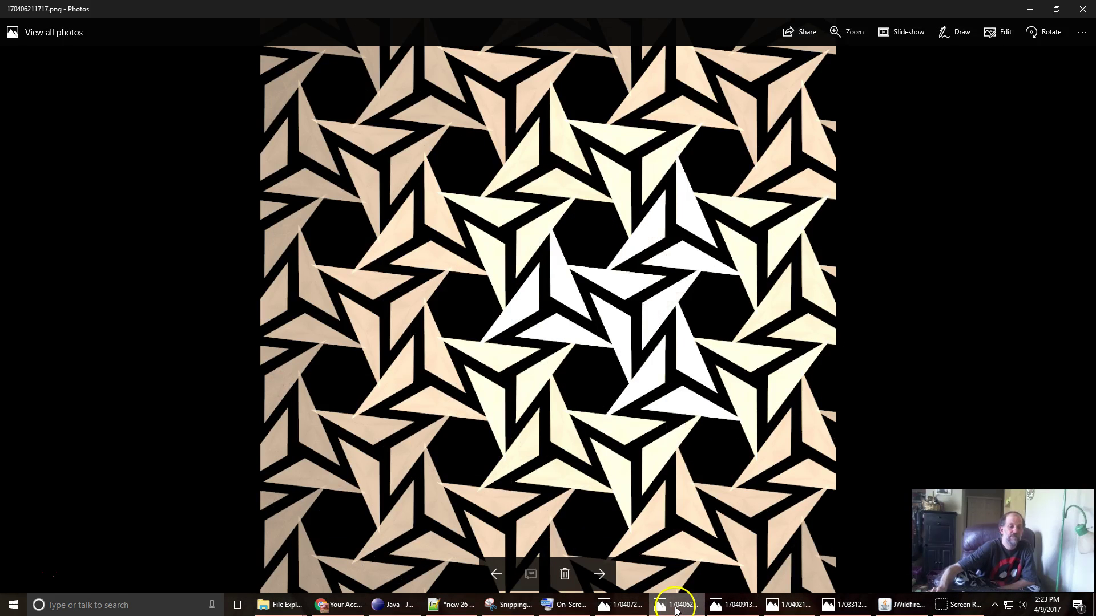
{"action": "left_click", "coordinate": [735, 612]}
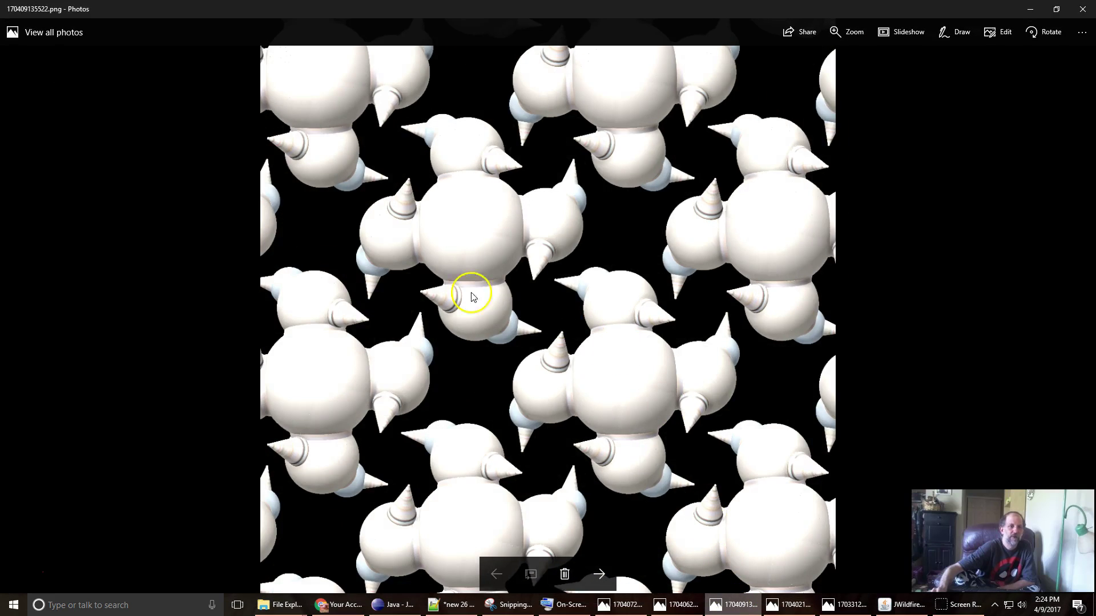
{"action": "left_click", "coordinate": [791, 612]}
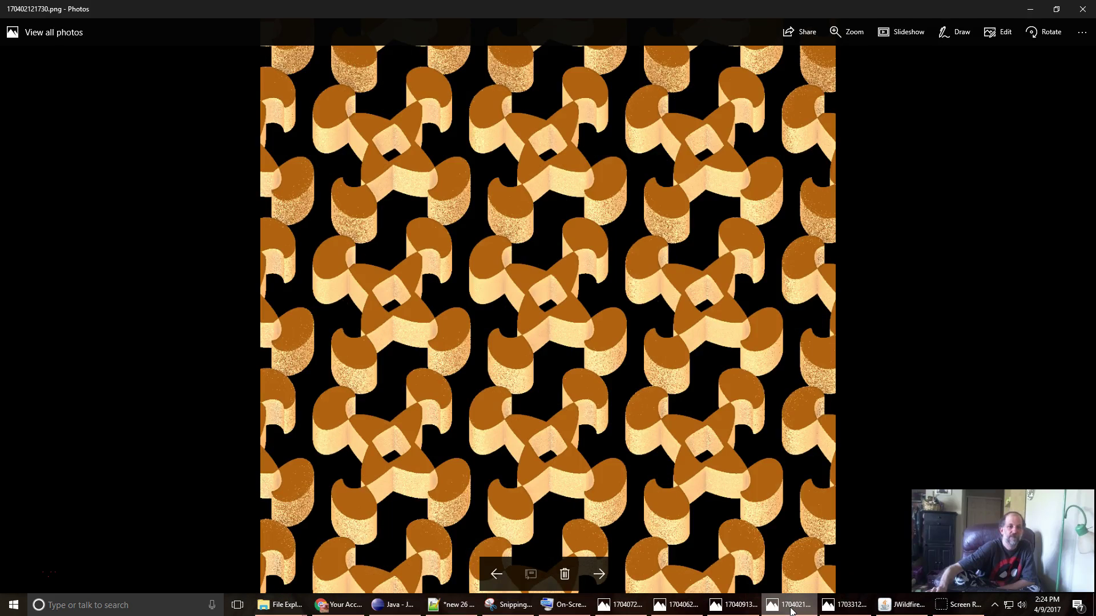
{"action": "left_click", "coordinate": [838, 608]}
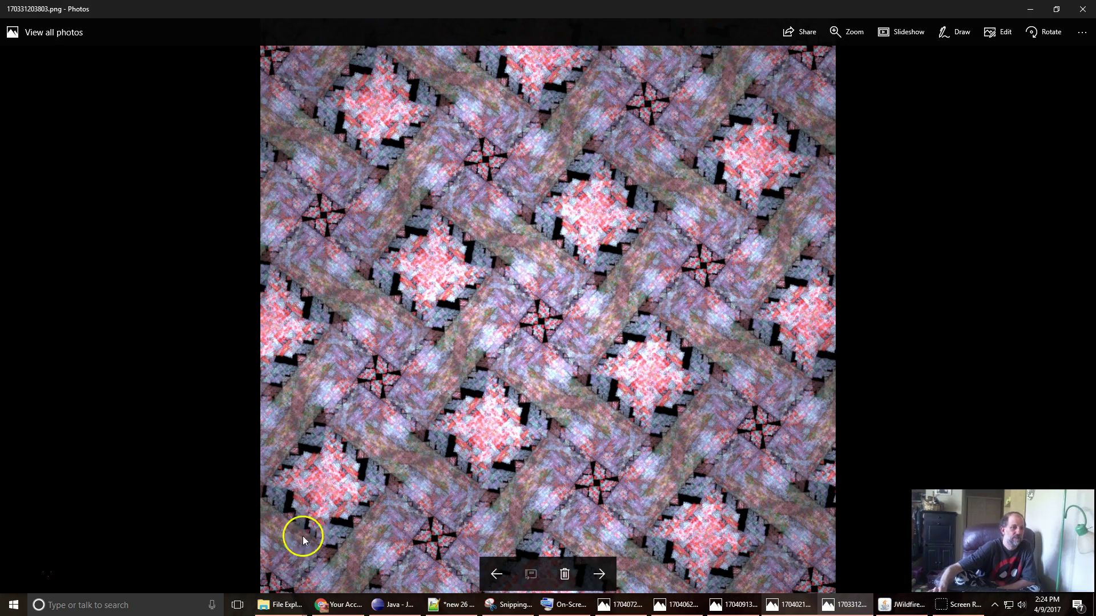
{"action": "left_click", "coordinate": [324, 608]}
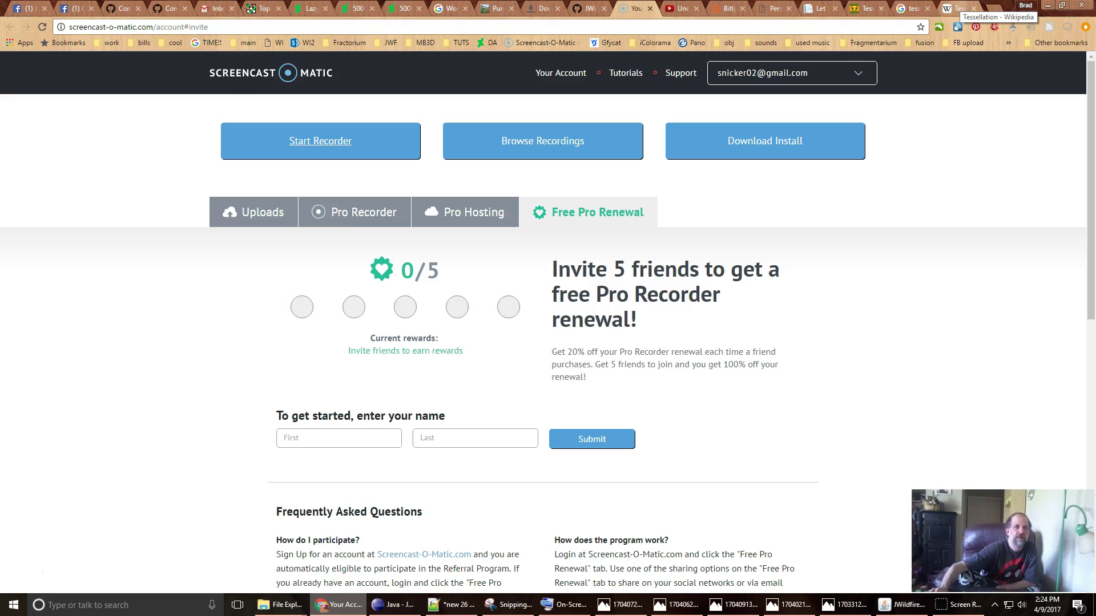
Glance at Tessellations.org, then scroll the Wikipedia Tessellation article back to its History and Overview sections.
{"action": "left_click", "coordinate": [956, 8]}
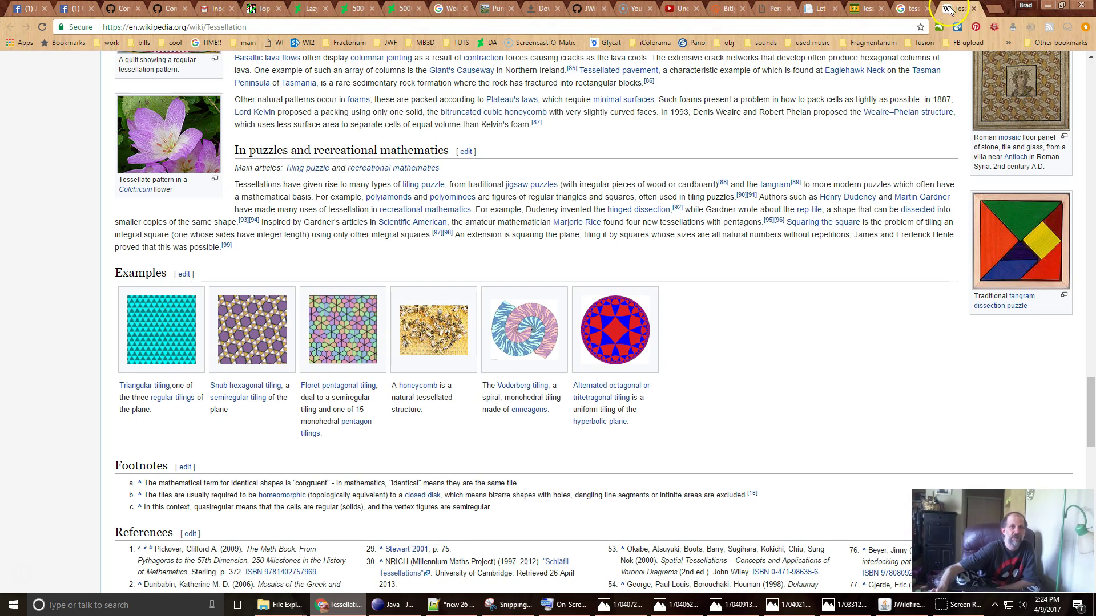
{"action": "left_click", "coordinate": [854, 8]}
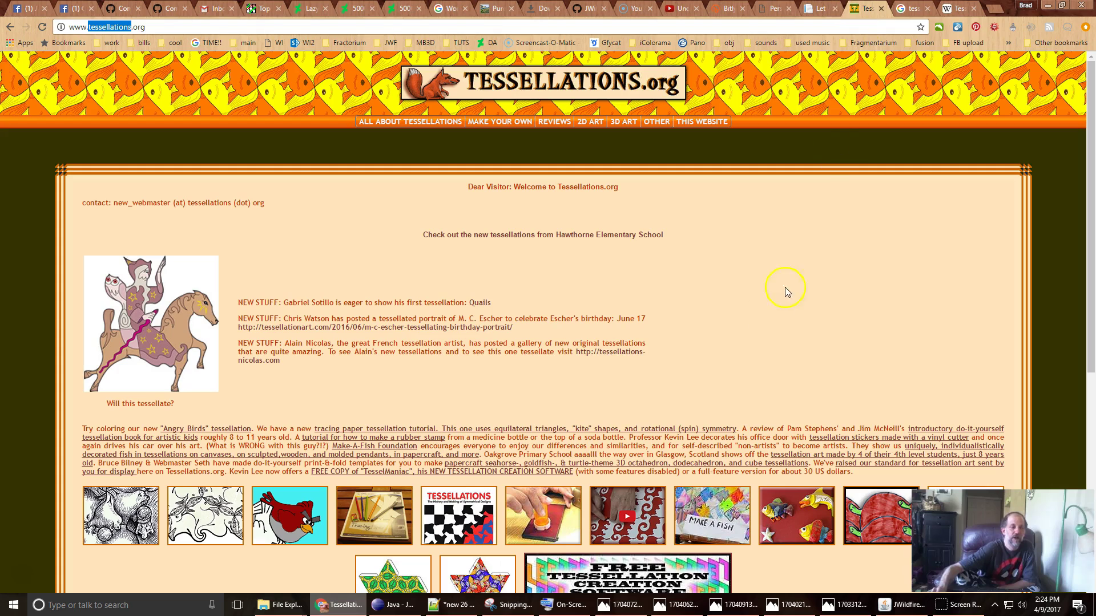
{"action": "left_click", "coordinate": [169, 28]}
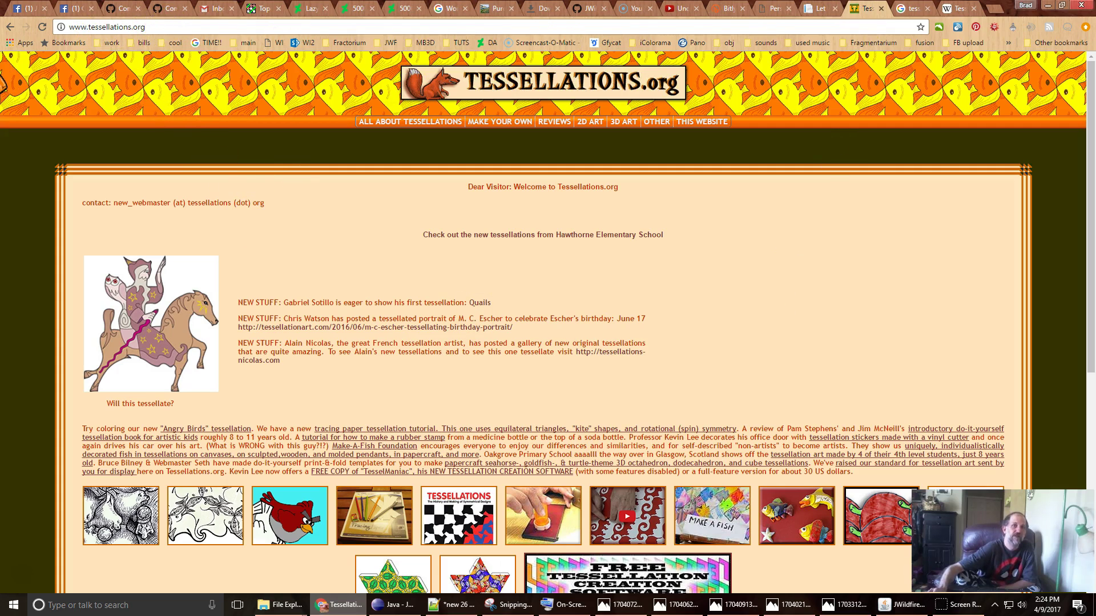
{"action": "left_click", "coordinate": [962, 7]}
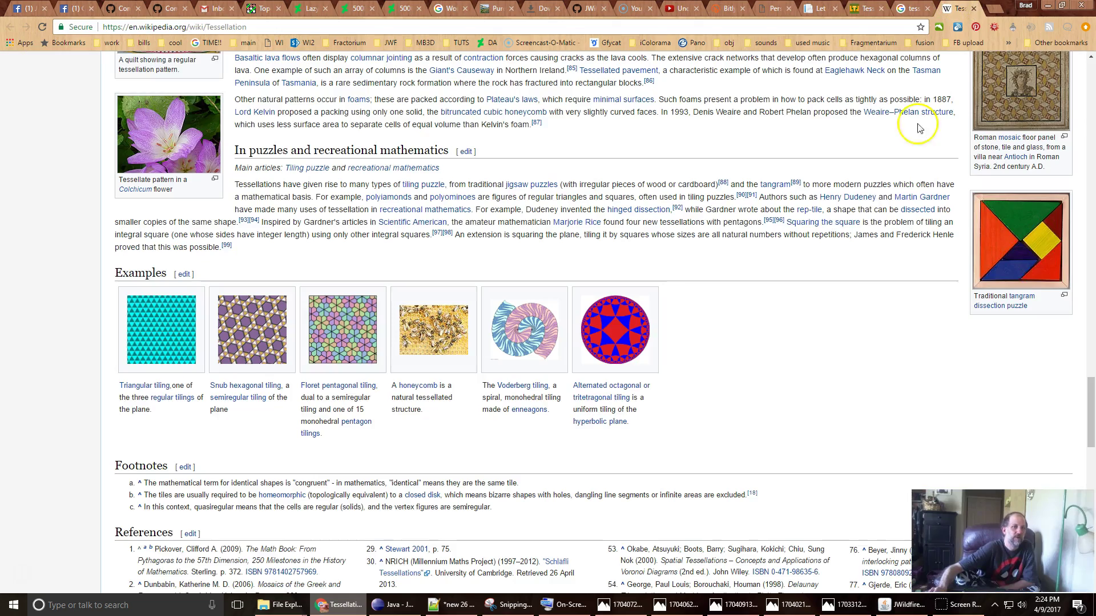
{"action": "scroll", "coordinate": [631, 418], "scroll_direction": "up", "scroll_amount": 10}
{"action": "scroll", "coordinate": [631, 419], "scroll_direction": "up", "scroll_amount": 8}
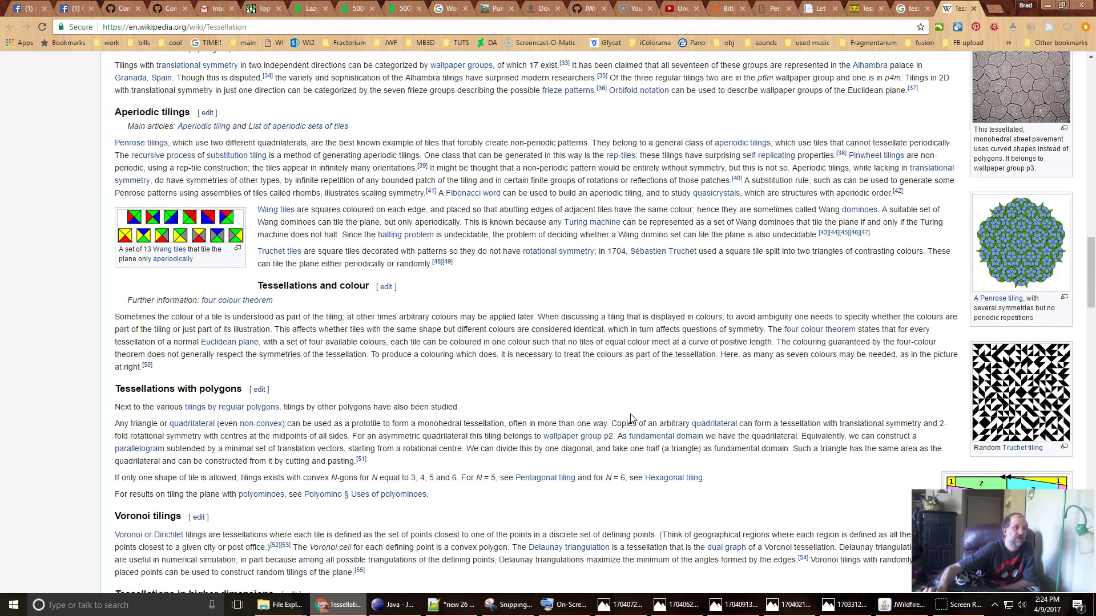
{"action": "scroll", "coordinate": [630, 419], "scroll_direction": "up", "scroll_amount": 1}
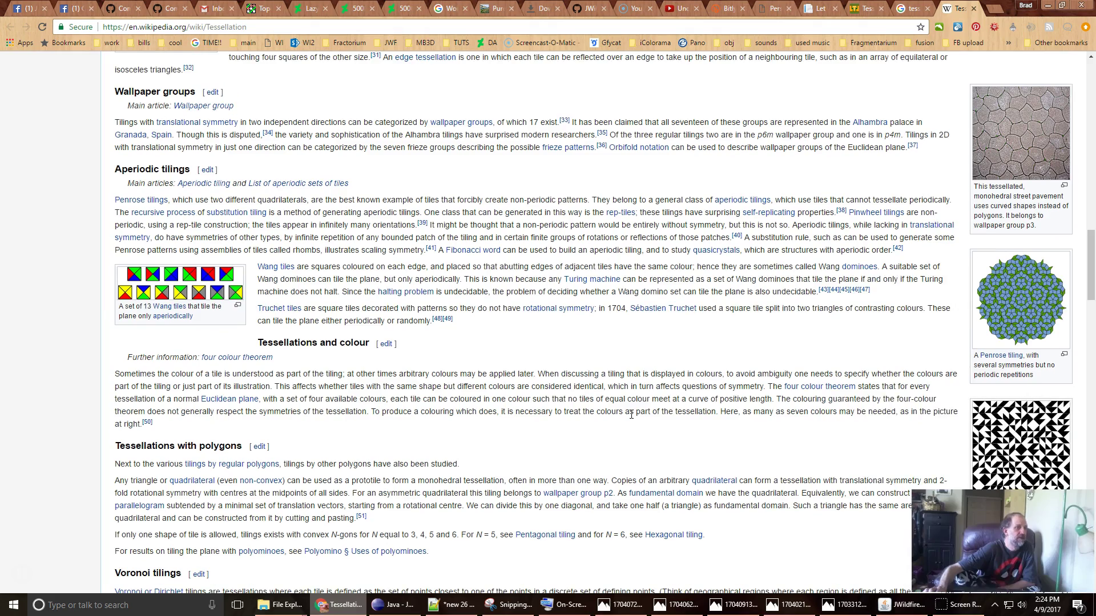
{"action": "scroll", "coordinate": [631, 415], "scroll_direction": "up", "scroll_amount": 8}
{"action": "scroll", "coordinate": [633, 418], "scroll_direction": "down", "scroll_amount": 7}
{"action": "scroll", "coordinate": [633, 418], "scroll_direction": "up", "scroll_amount": 15}
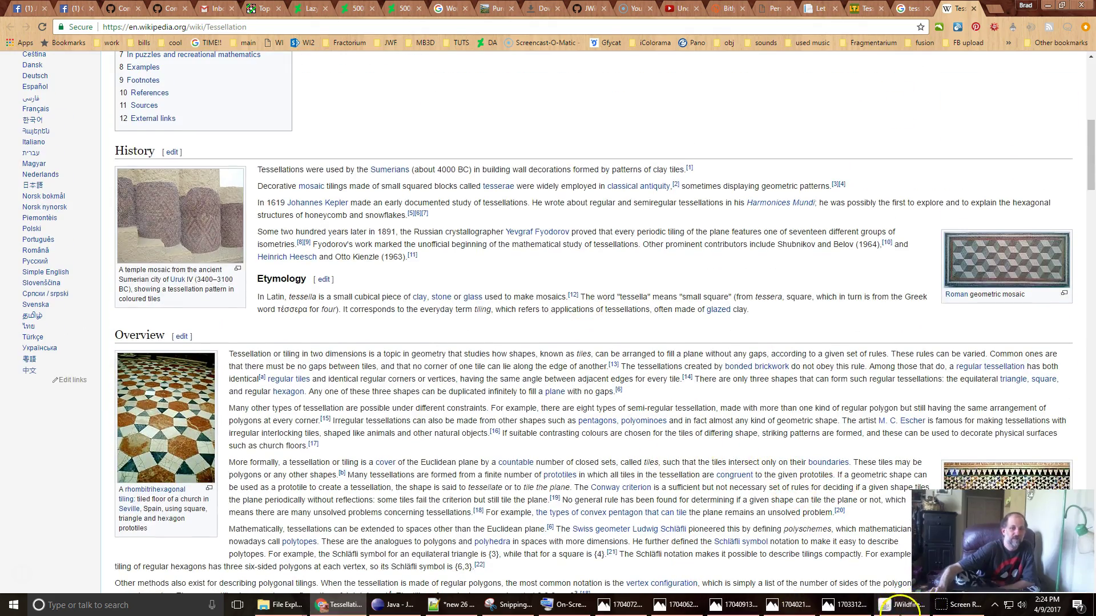
Start a new empty flame in JWildfire and add its first transform.
{"action": "left_click", "coordinate": [896, 608]}
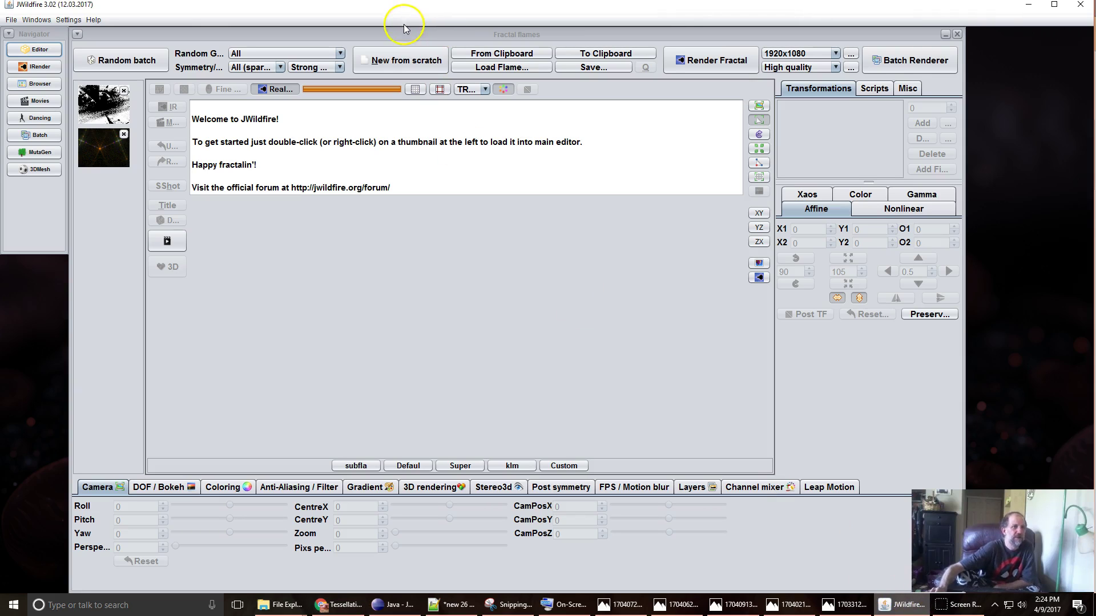
{"action": "left_click", "coordinate": [407, 64]}
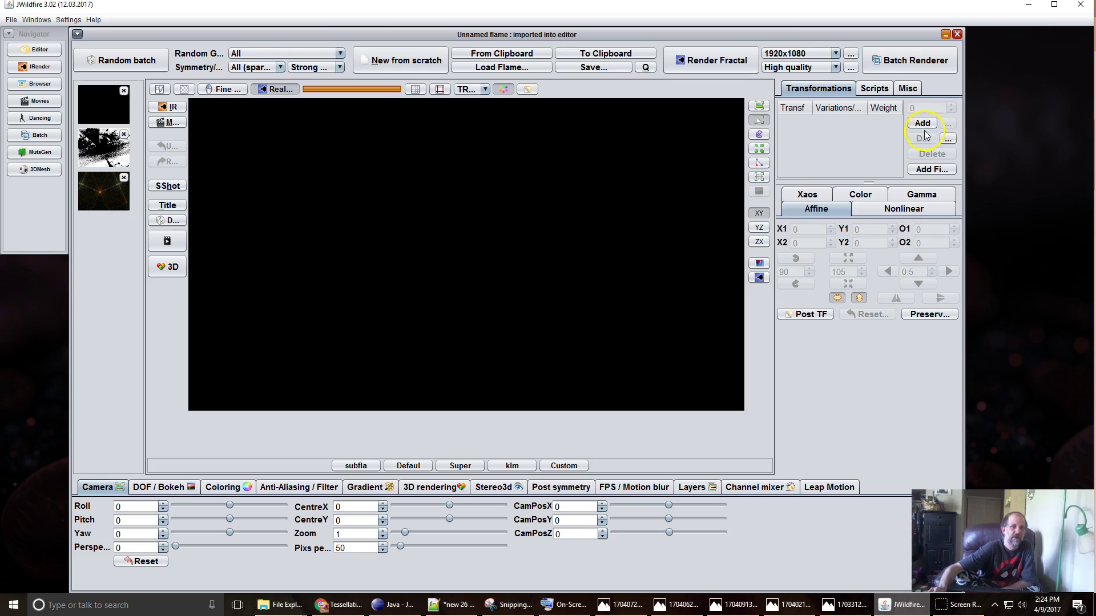
{"action": "left_click", "coordinate": [922, 123]}
Switch the transform's first variation from linear3D to mobiusN with power 2.
{"action": "left_click", "coordinate": [904, 209]}
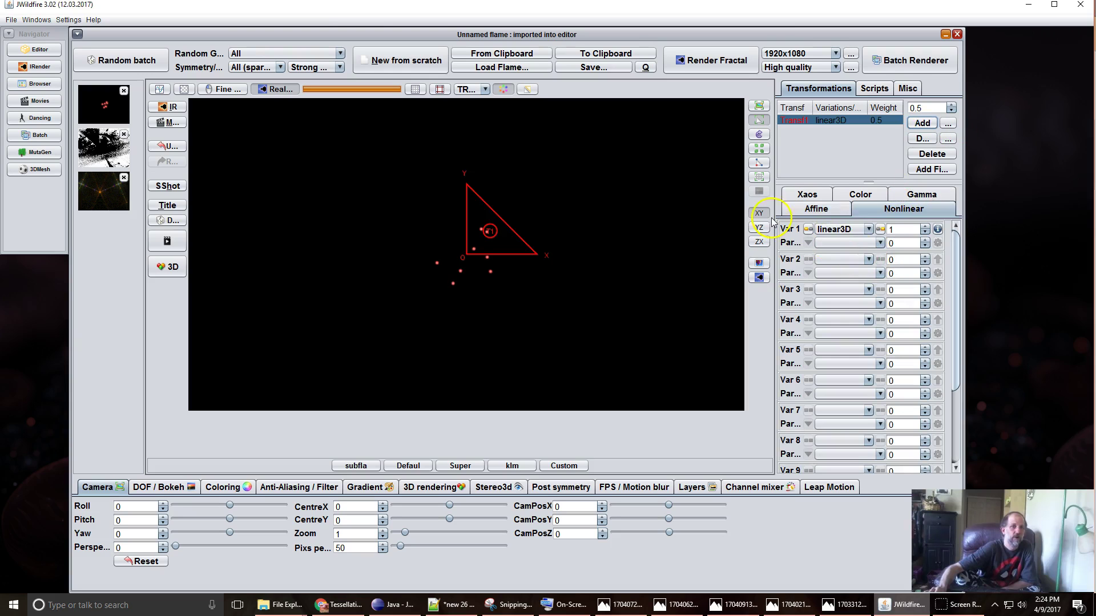
{"action": "left_click", "coordinate": [841, 229]}
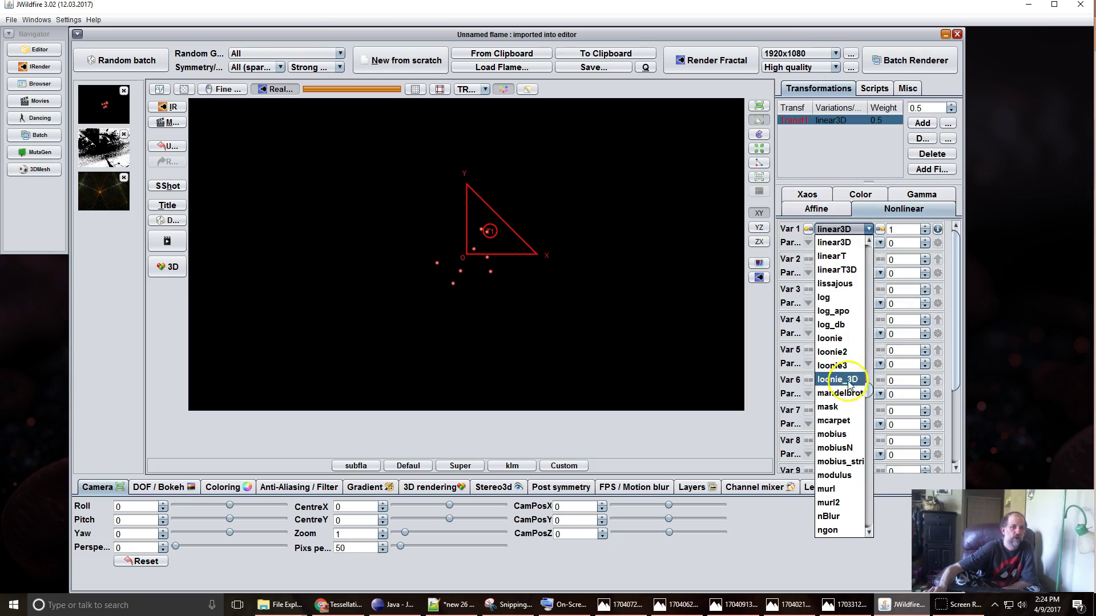
{"action": "left_click", "coordinate": [838, 449]}
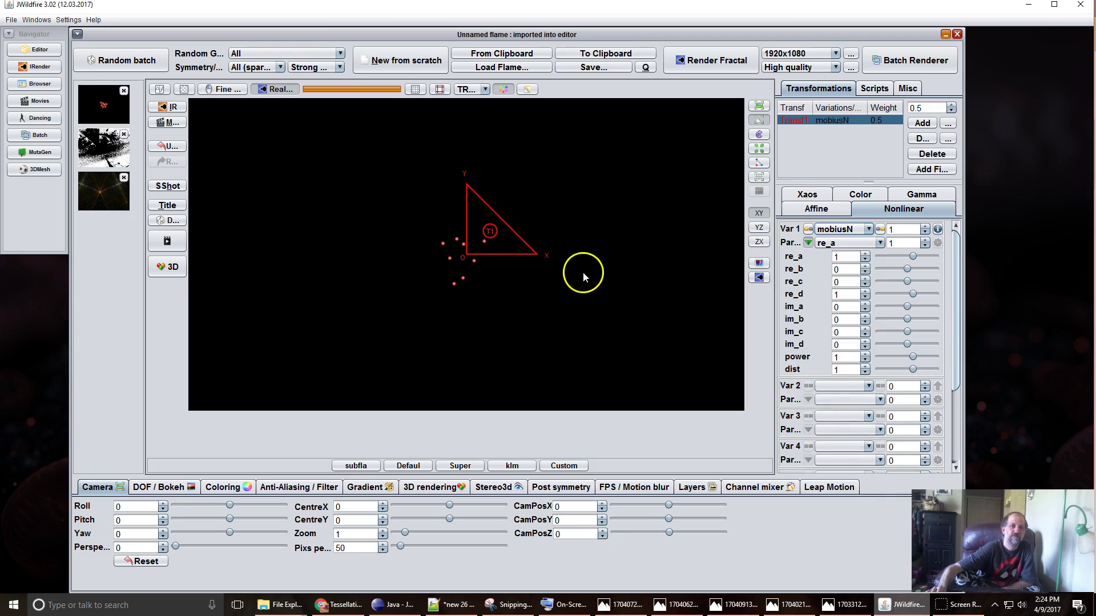
{"action": "left_click", "coordinate": [933, 357]}
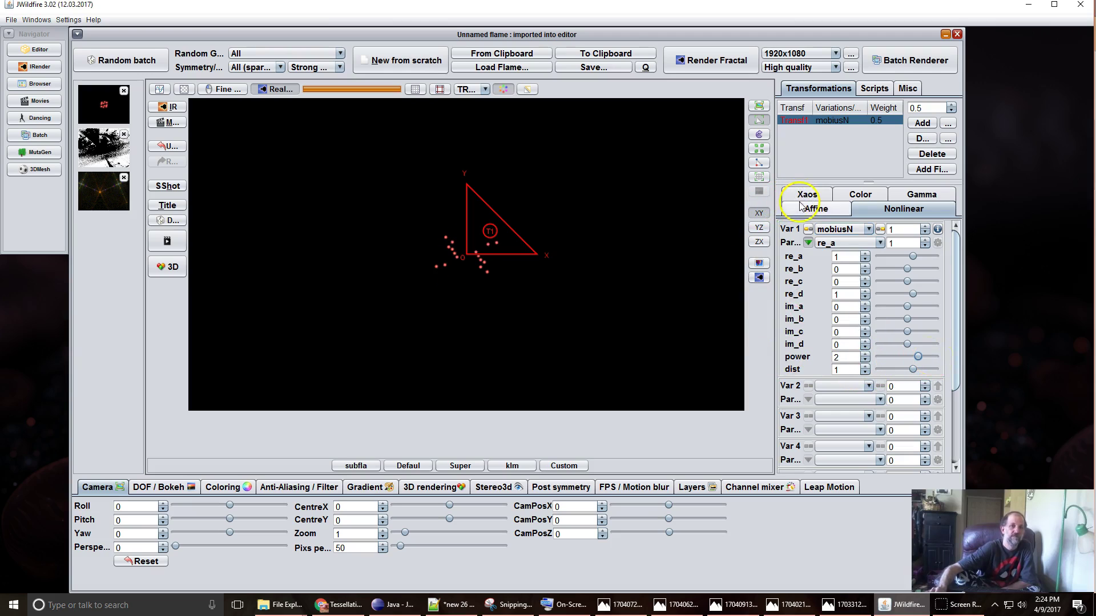
{"action": "left_click", "coordinate": [816, 208]}
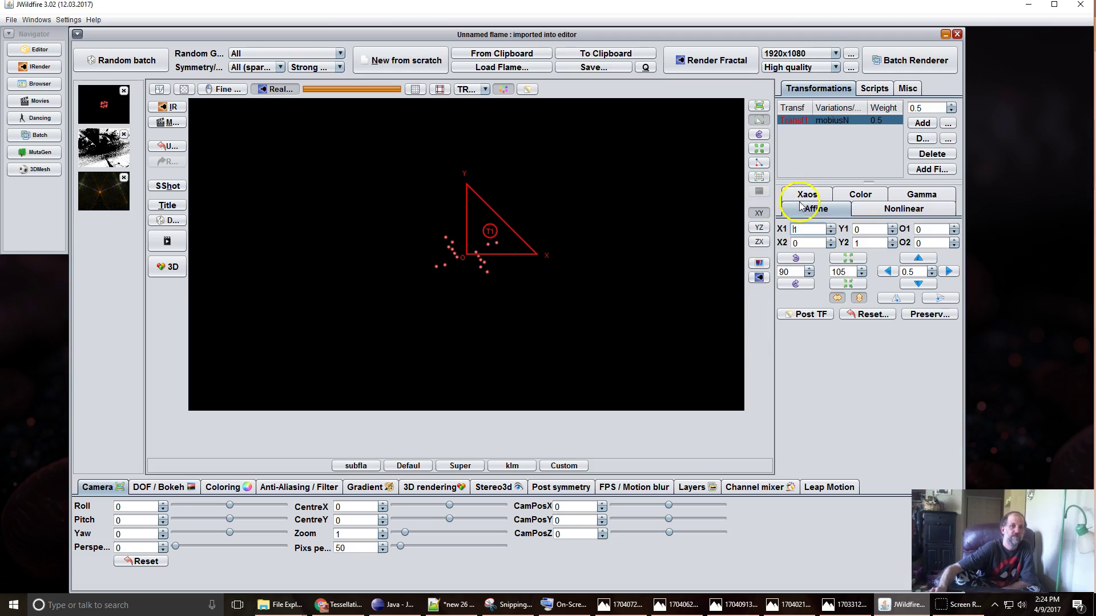
Shift the first transform one unit right, then add a second transform using the line variation.
{"action": "left_click", "coordinate": [949, 271]}
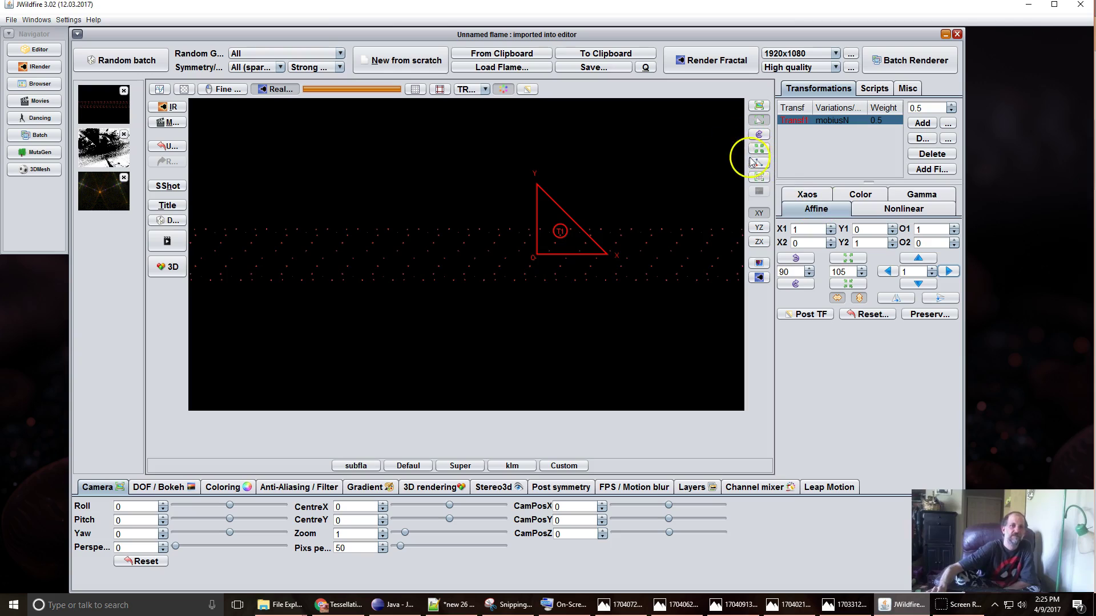
{"action": "left_click", "coordinate": [921, 124]}
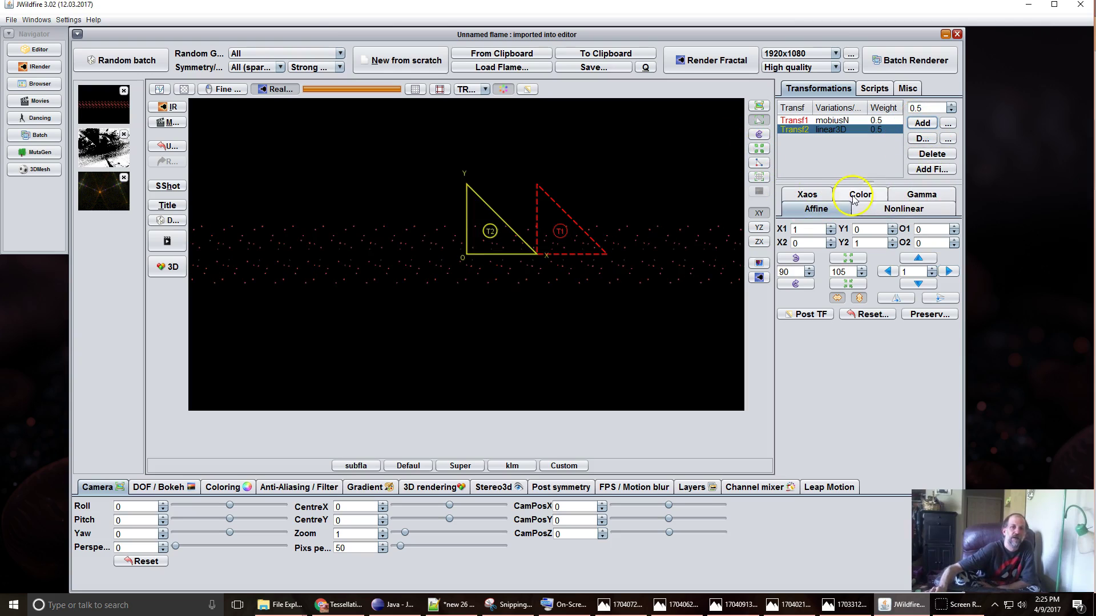
{"action": "left_click", "coordinate": [879, 207]}
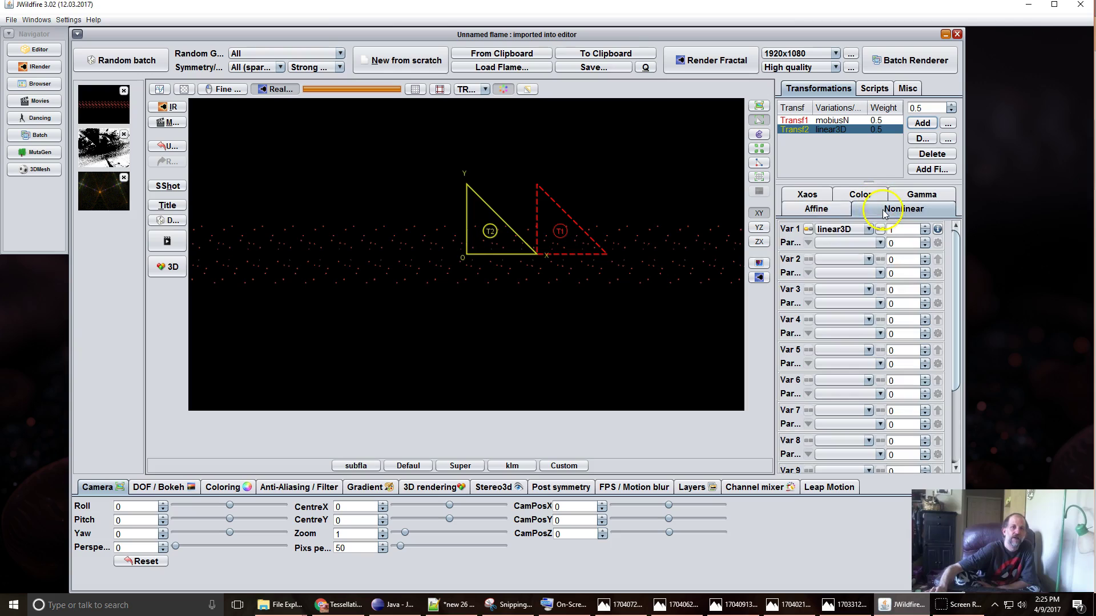
{"action": "left_click", "coordinate": [850, 230]}
{"action": "scroll", "coordinate": [850, 349], "scroll_direction": "up", "scroll_amount": 2}
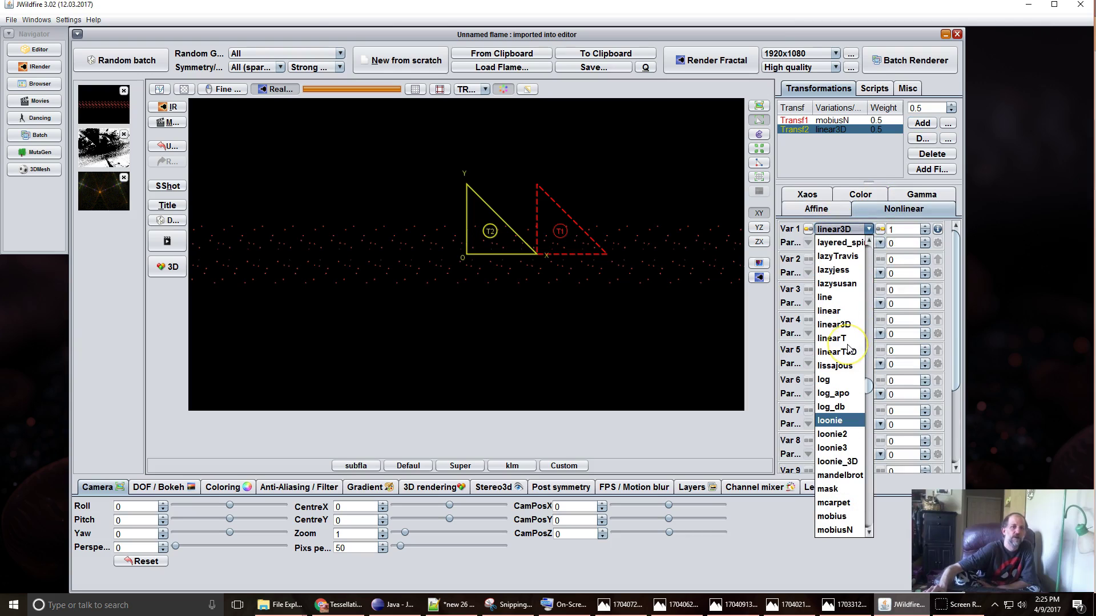
{"action": "left_click", "coordinate": [840, 298]}
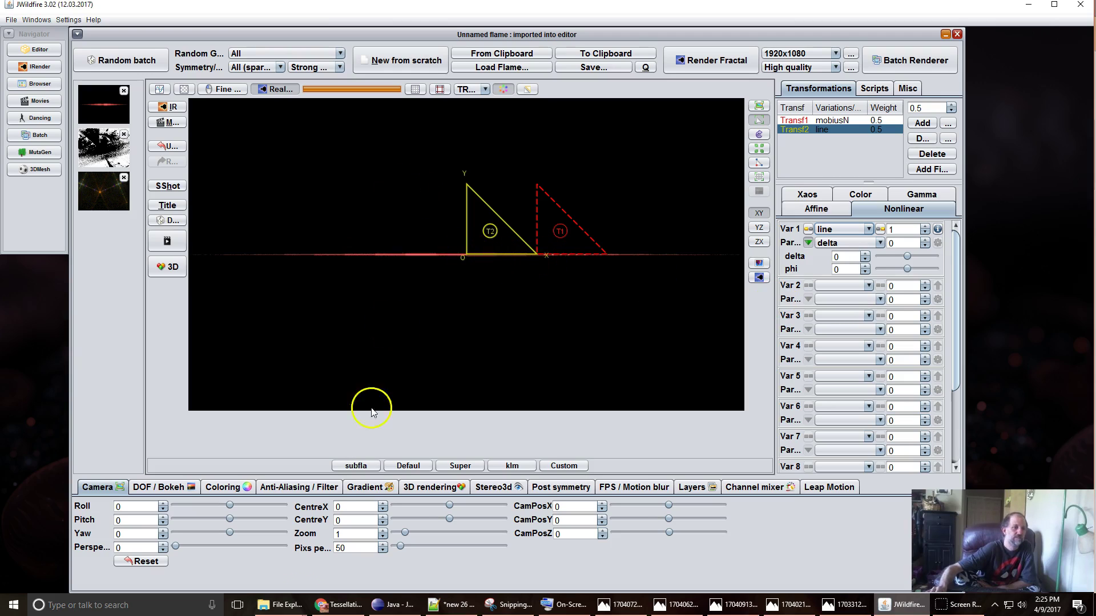
Apply the south-sea-bather gradient and raise the camera's pixels per unit from 50 to 149.6.
{"action": "left_click", "coordinate": [364, 488]}
{"action": "left_click", "coordinate": [540, 508]}
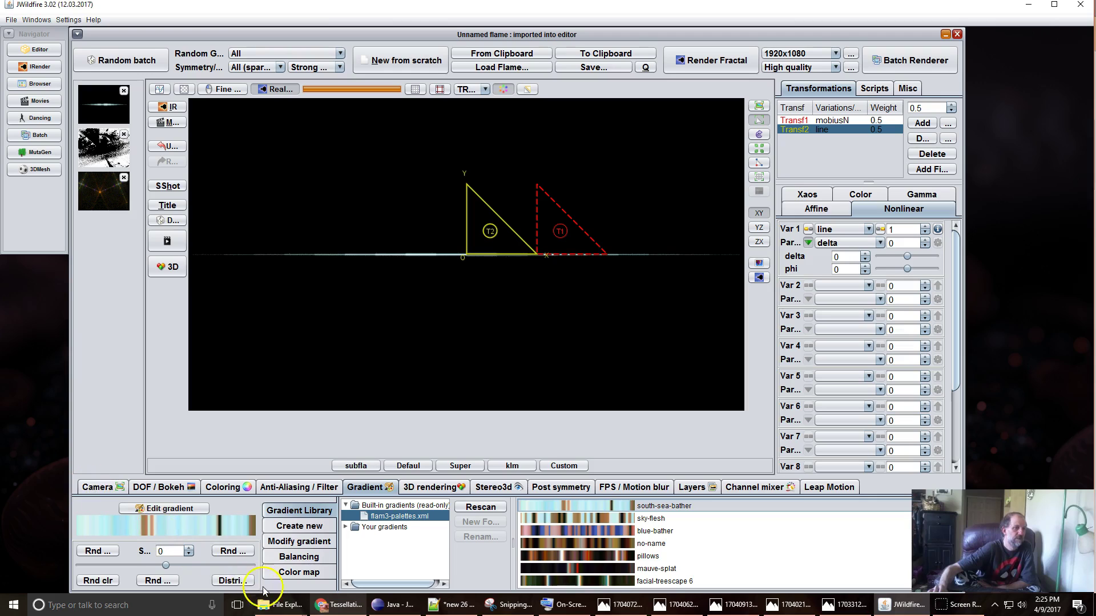
{"action": "left_click", "coordinate": [94, 488]}
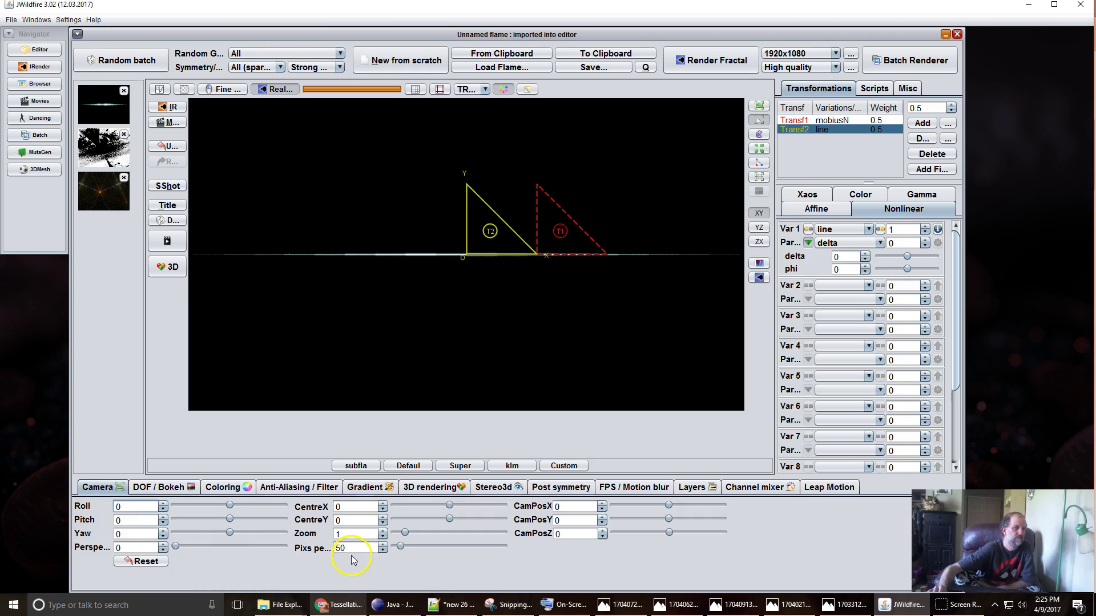
{"action": "left_click_drag", "start_coordinate": [351, 550], "coordinate": [489, 558]}
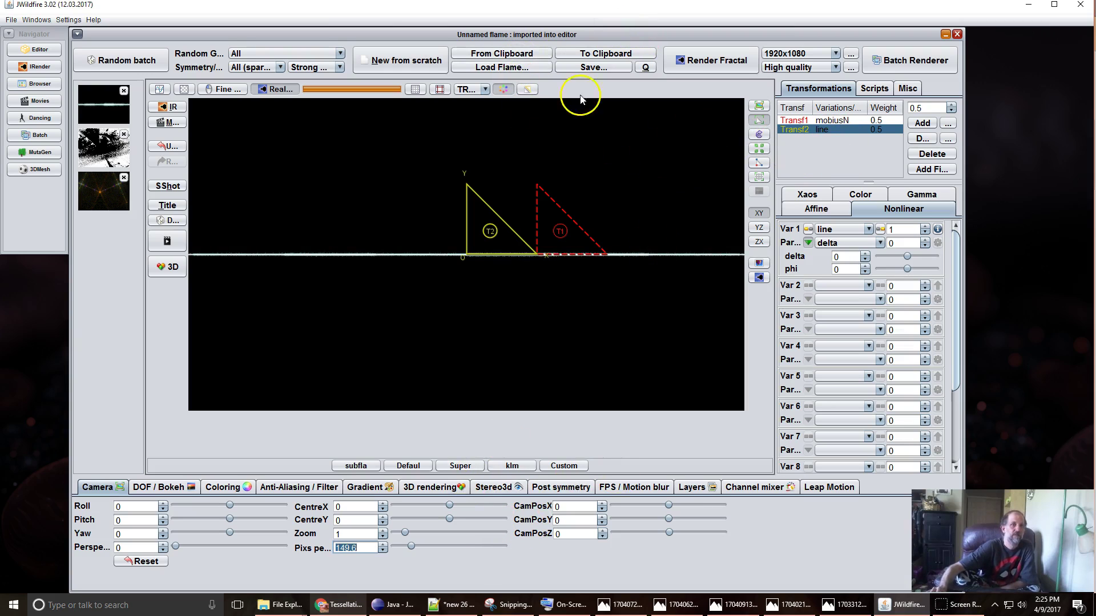
{"action": "left_click", "coordinate": [528, 90]}
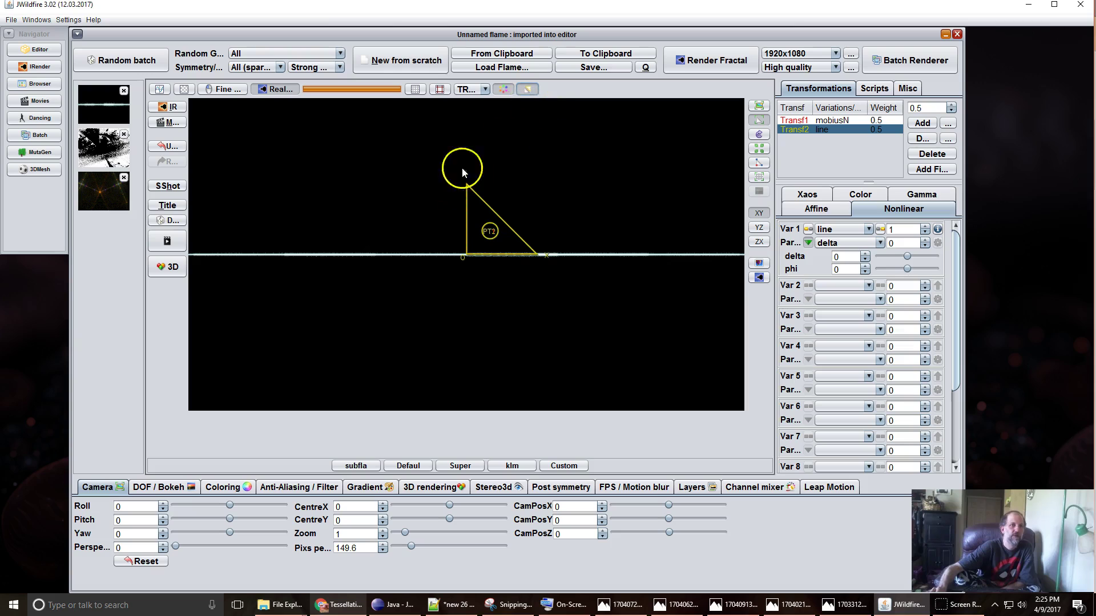
Rotate the line transform's post triangle vertical and shift it left, giving two staggered rows of strokes.
{"action": "left_click", "coordinate": [527, 89]}
{"action": "left_click_drag", "start_coordinate": [455, 280], "coordinate": [653, 233]}
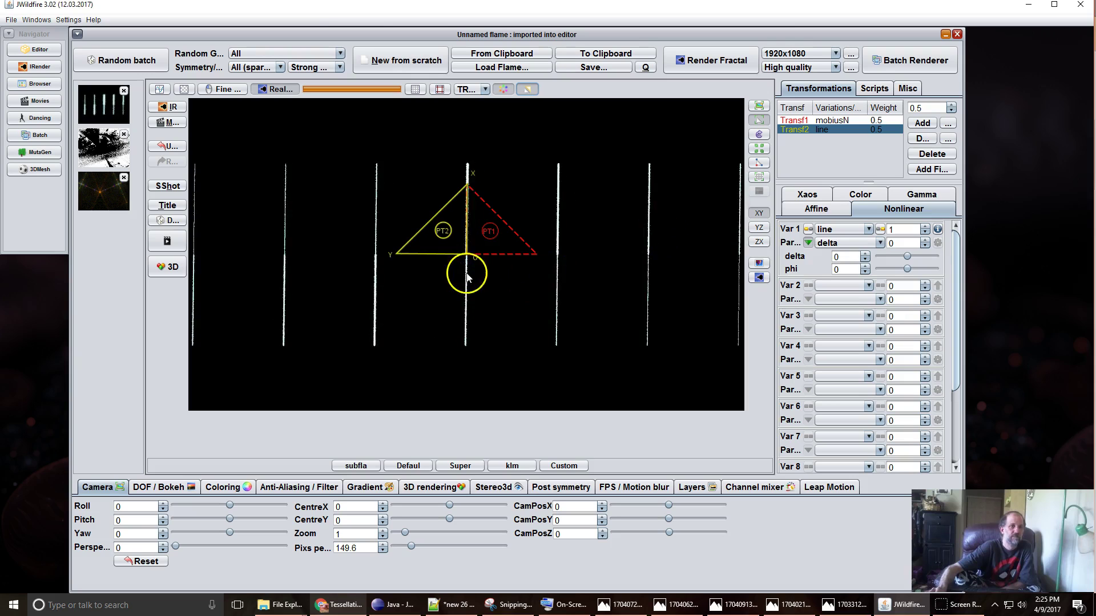
{"action": "mouse_move", "coordinate": [452, 237]}
{"action": "left_mouse_down"}
{"action": "mouse_move", "coordinate": [434, 241]}
{"action": "mouse_move", "coordinate": [444, 242]}
{"action": "left_mouse_up"}
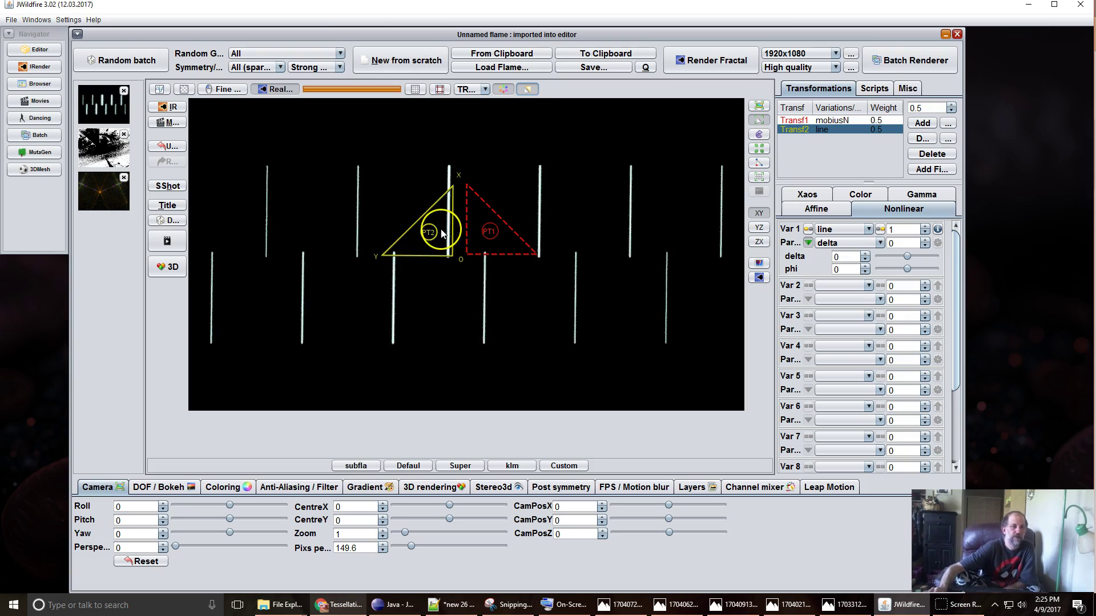
{"action": "left_click_drag", "start_coordinate": [442, 233], "coordinate": [437, 224]}
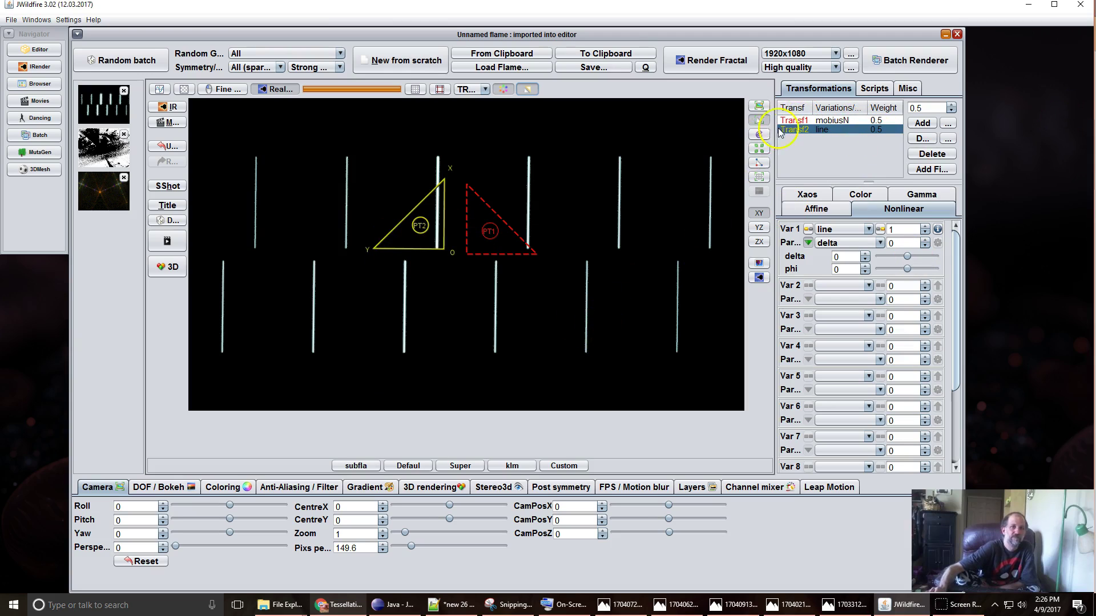
{"action": "left_click", "coordinate": [524, 90]}
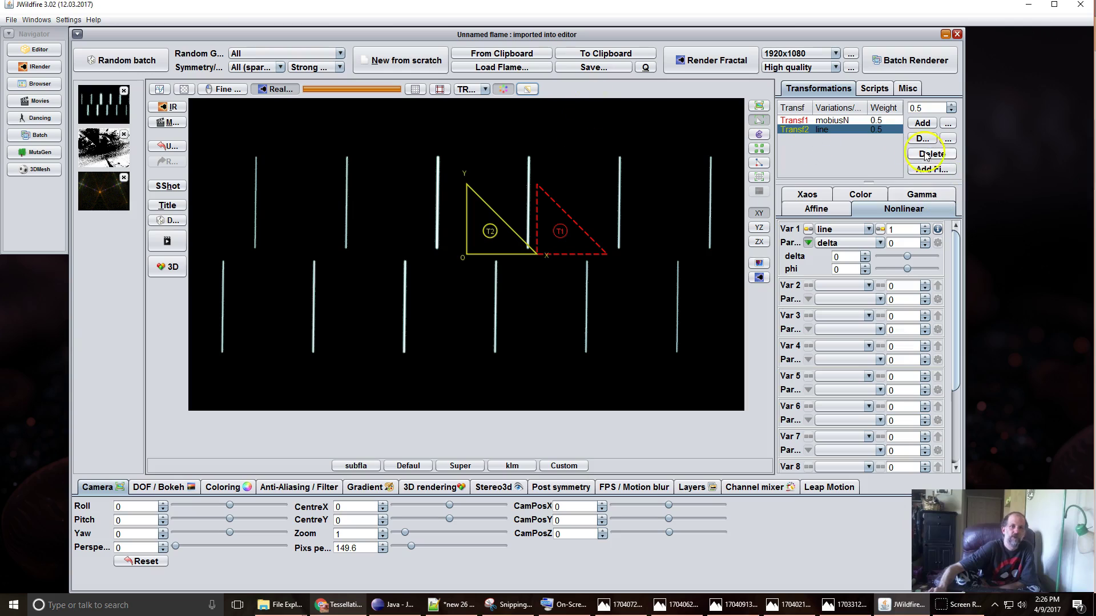
Rotate the mobiusN transform by 90 degrees, turning the render into a lattice of white crosses.
{"action": "left_click", "coordinate": [825, 122]}
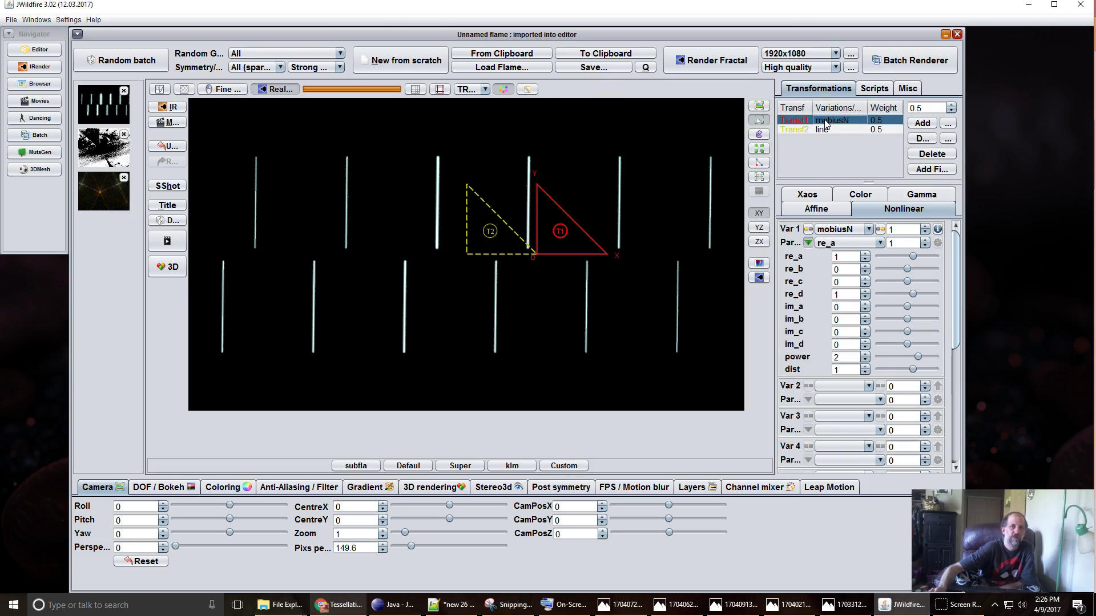
{"action": "left_click", "coordinate": [818, 209]}
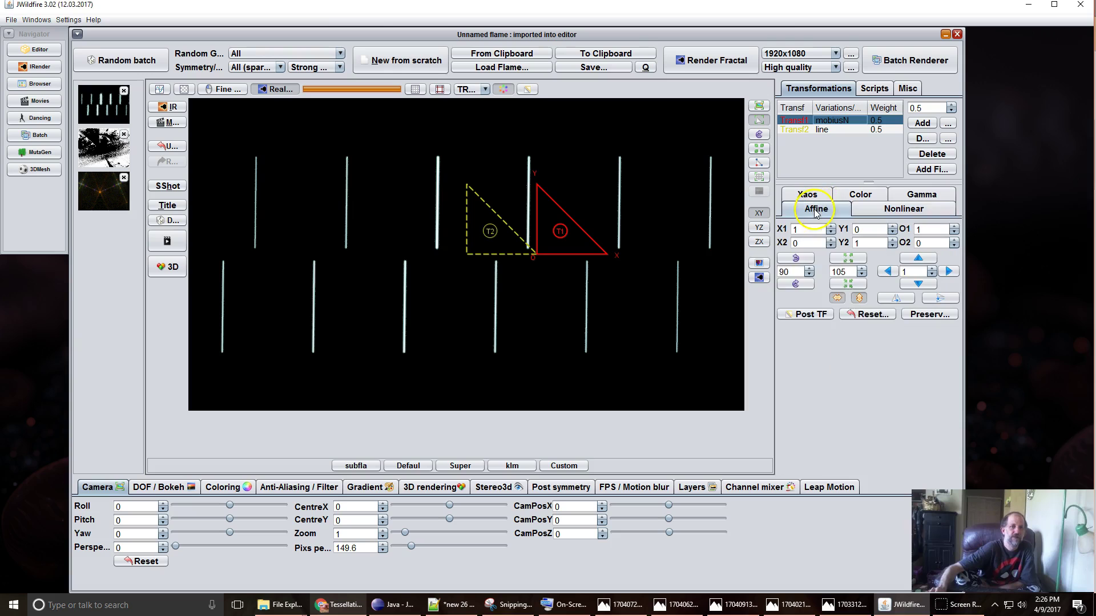
{"action": "left_click", "coordinate": [796, 259]}
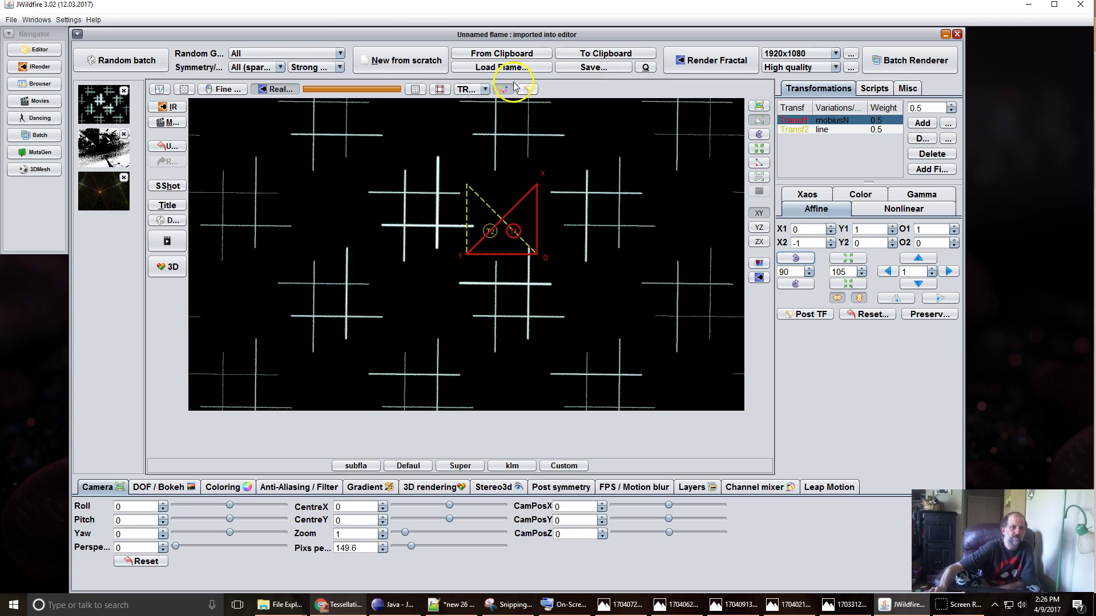
{"action": "left_click", "coordinate": [802, 130]}
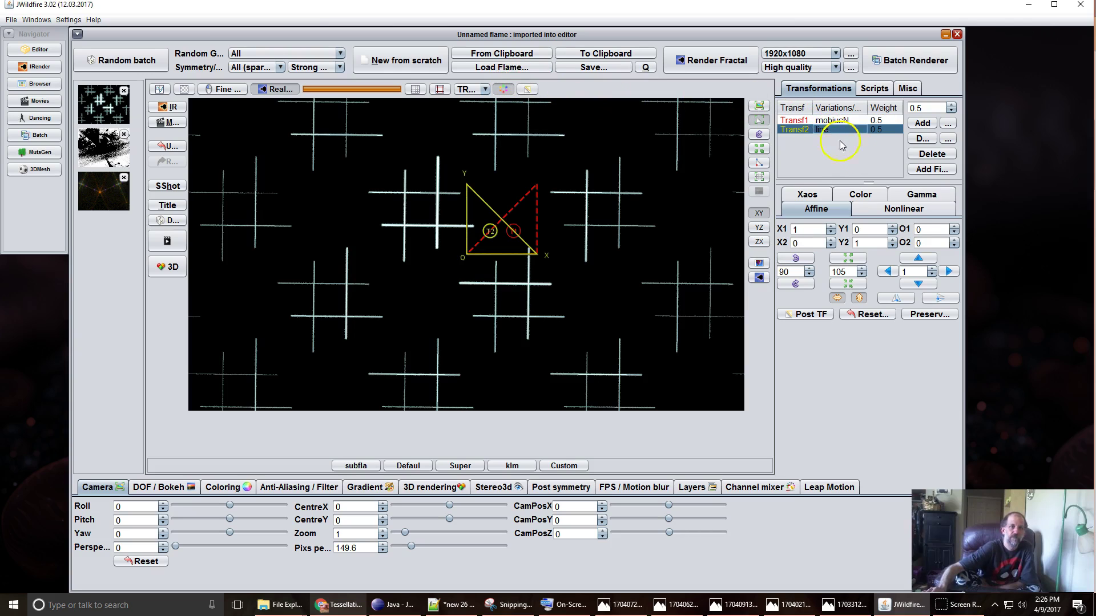
Move the line transform's post triangle to offsets 0.22776 and 0.26843, forming interlocking diagonal strokes.
{"action": "left_click", "coordinate": [526, 89]}
{"action": "left_click_drag", "start_coordinate": [422, 236], "coordinate": [427, 221]}
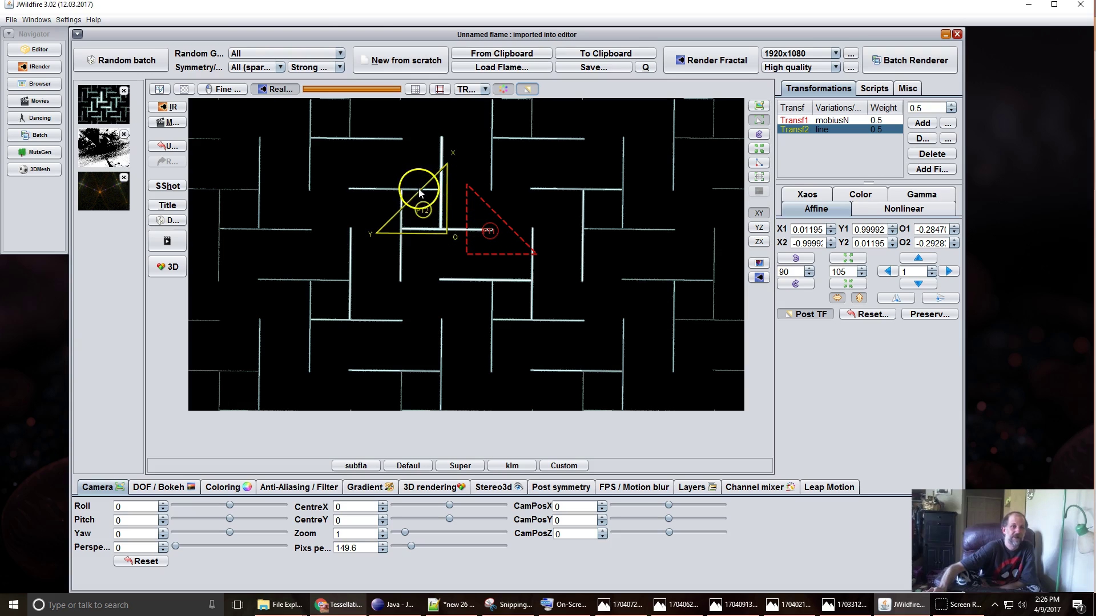
{"action": "left_click_drag", "start_coordinate": [440, 216], "coordinate": [407, 258]}
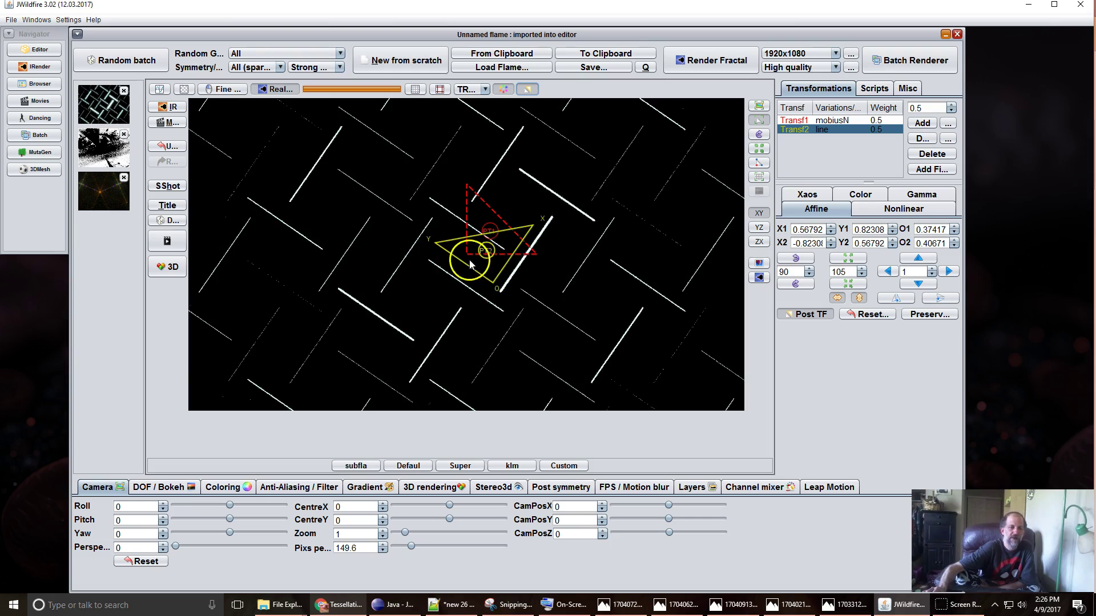
{"action": "left_click_drag", "start_coordinate": [488, 259], "coordinate": [495, 264]}
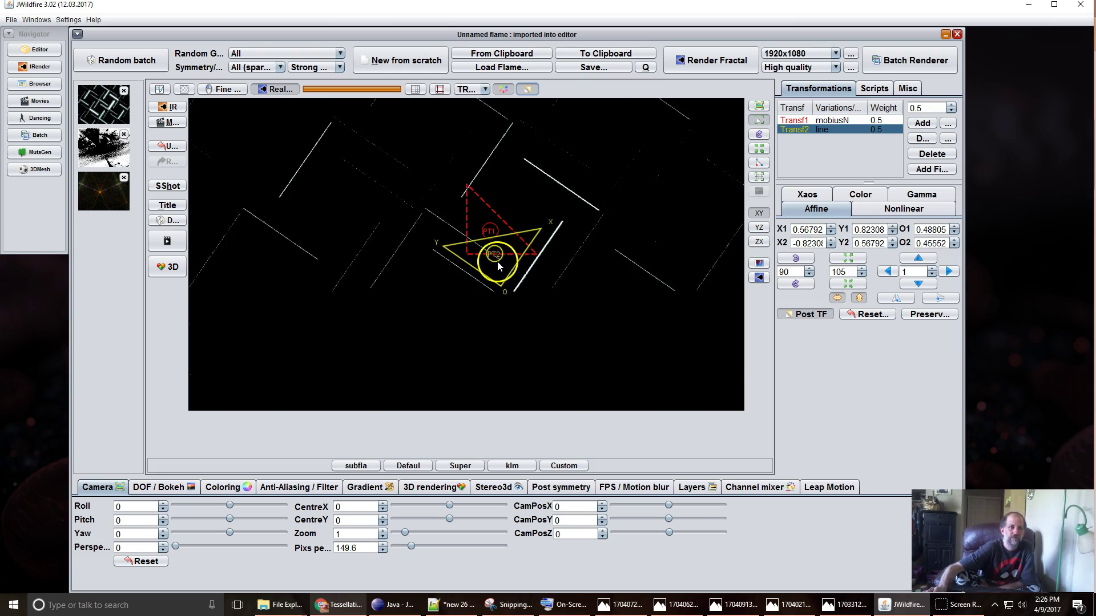
{"action": "left_click_drag", "start_coordinate": [498, 264], "coordinate": [480, 255]}
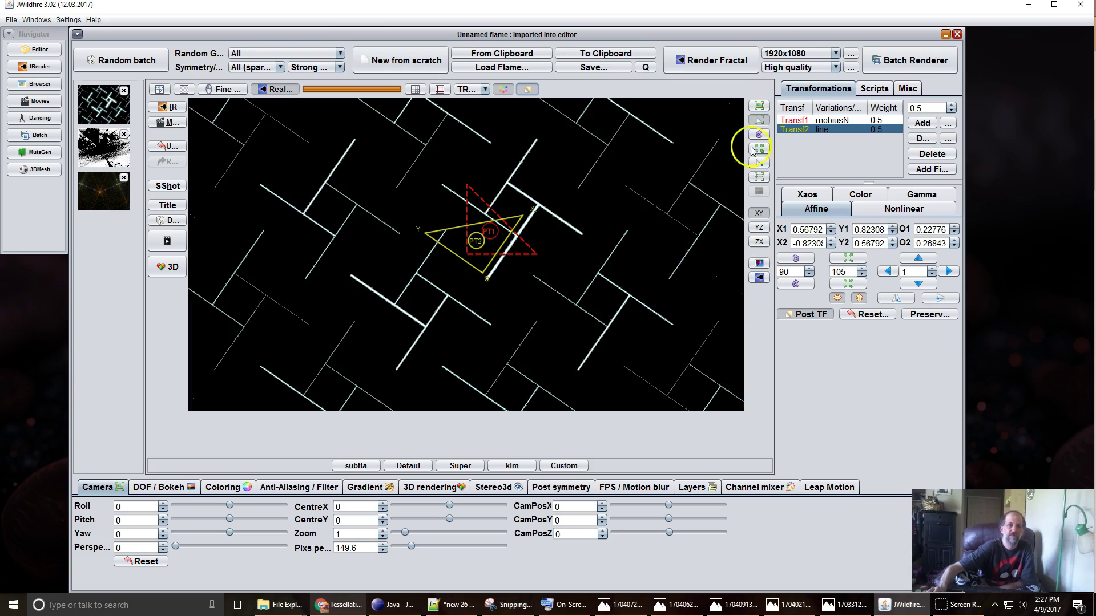
Set the mobiusN transform's weight from 0.5 to 6.78, then drag it up to 10.
{"action": "left_click", "coordinate": [836, 120]}
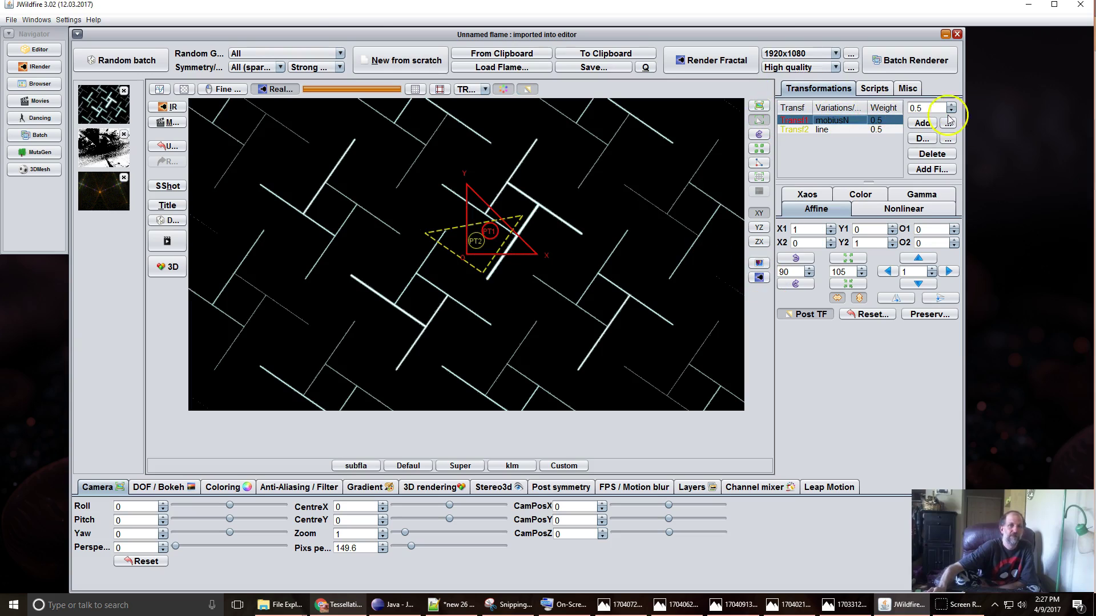
{"action": "type", "text": "6.78"}
{"action": "key", "text": "Return"}
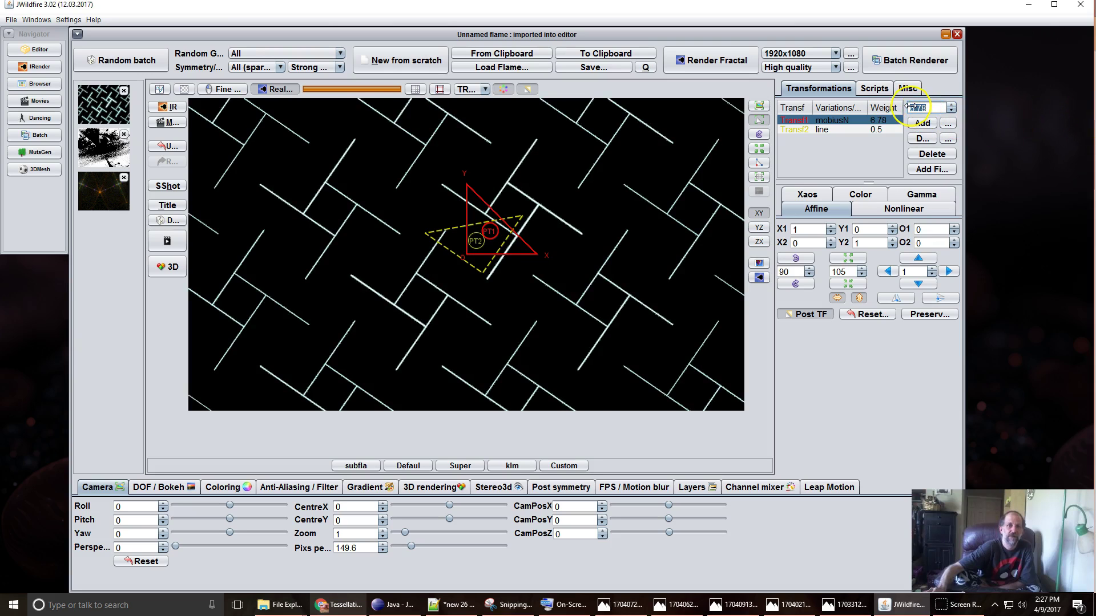
{"action": "left_click_drag", "start_coordinate": [911, 108], "coordinate": [916, 108]}
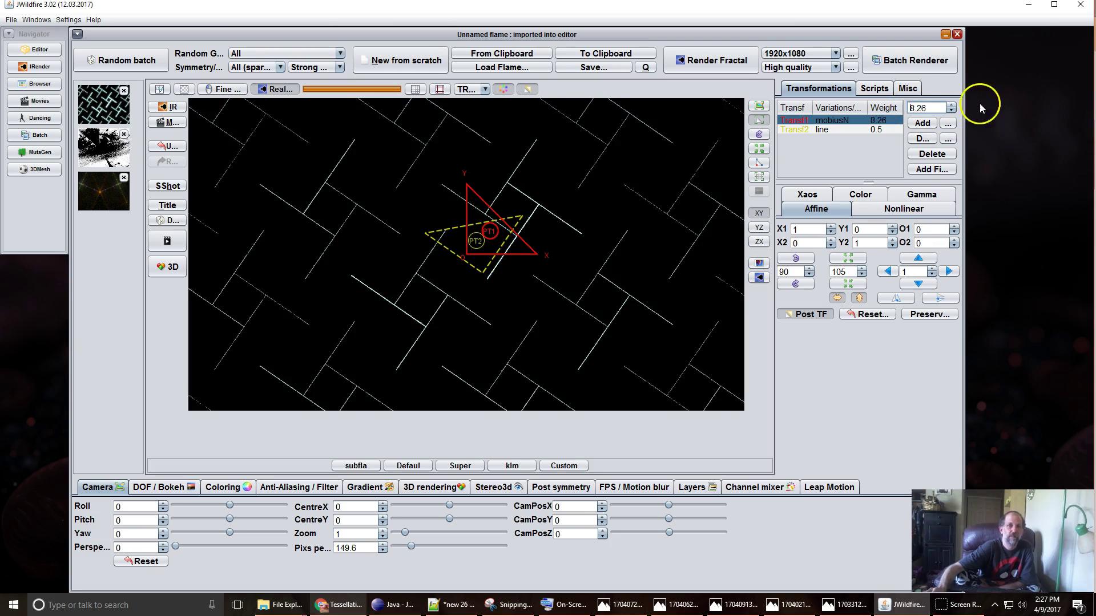
{"action": "left_click_drag", "start_coordinate": [992, 102], "coordinate": [926, 123]}
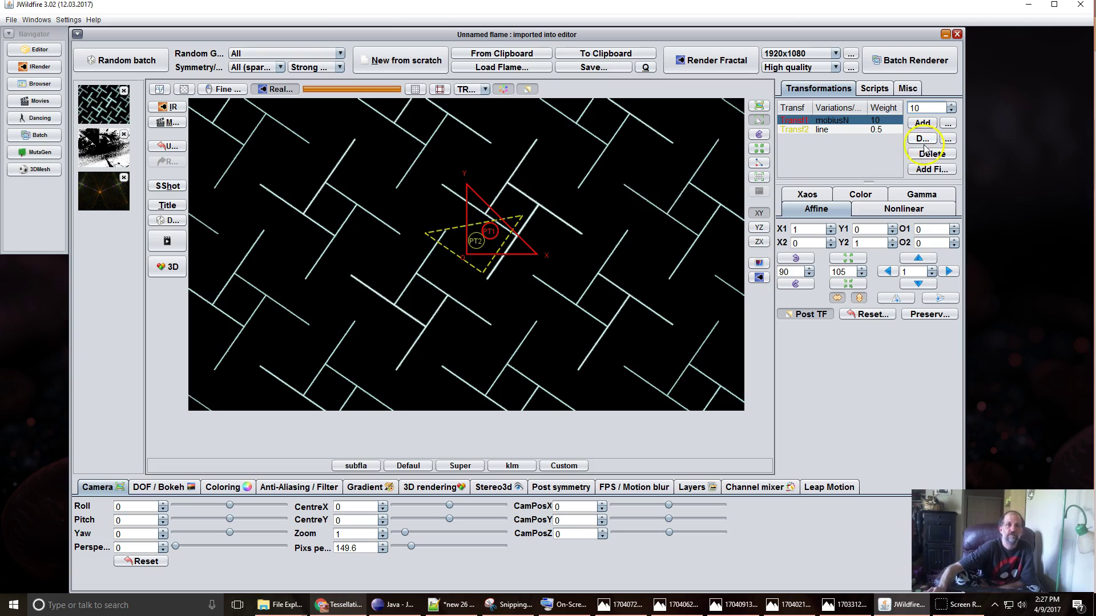
{"action": "left_click", "coordinate": [835, 130]}
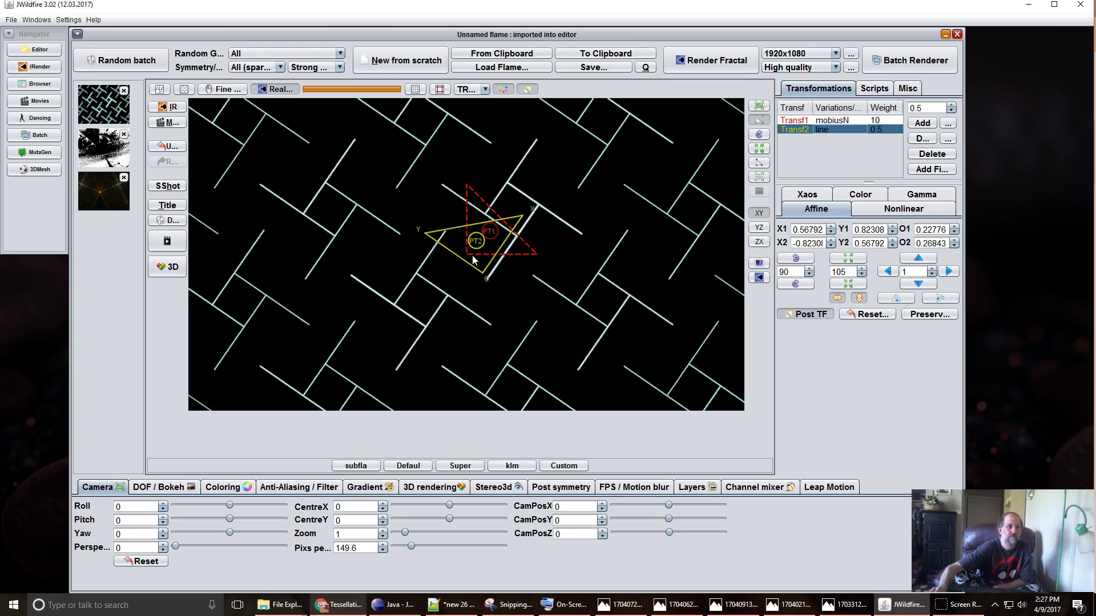
Rotate the line transform's triangle in the preview and nudge it down and right.
{"action": "left_click_drag", "start_coordinate": [474, 260], "coordinate": [598, 260]}
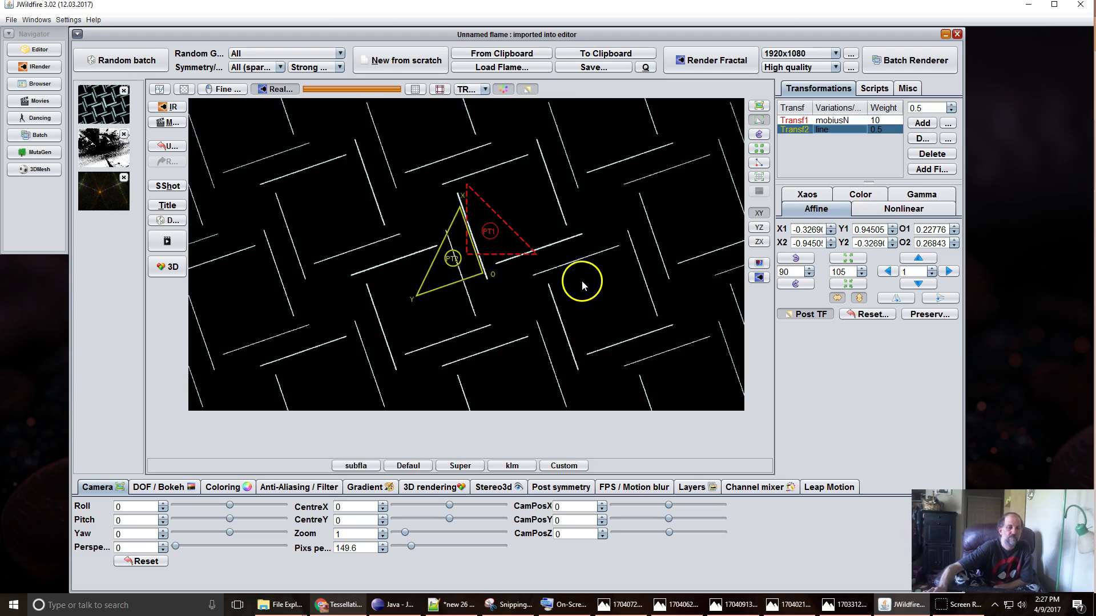
{"action": "left_click_drag", "start_coordinate": [479, 261], "coordinate": [500, 277]}
{"action": "scroll", "coordinate": [499, 277], "scroll_direction": "up", "scroll_amount": 3}
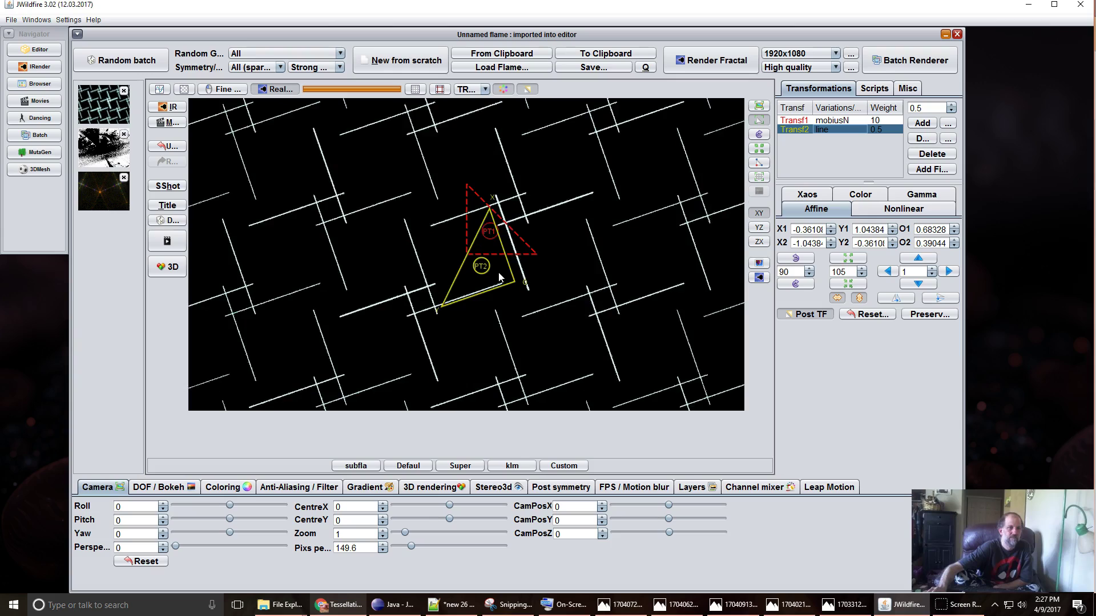
{"action": "left_click_drag", "start_coordinate": [500, 282], "coordinate": [518, 285]}
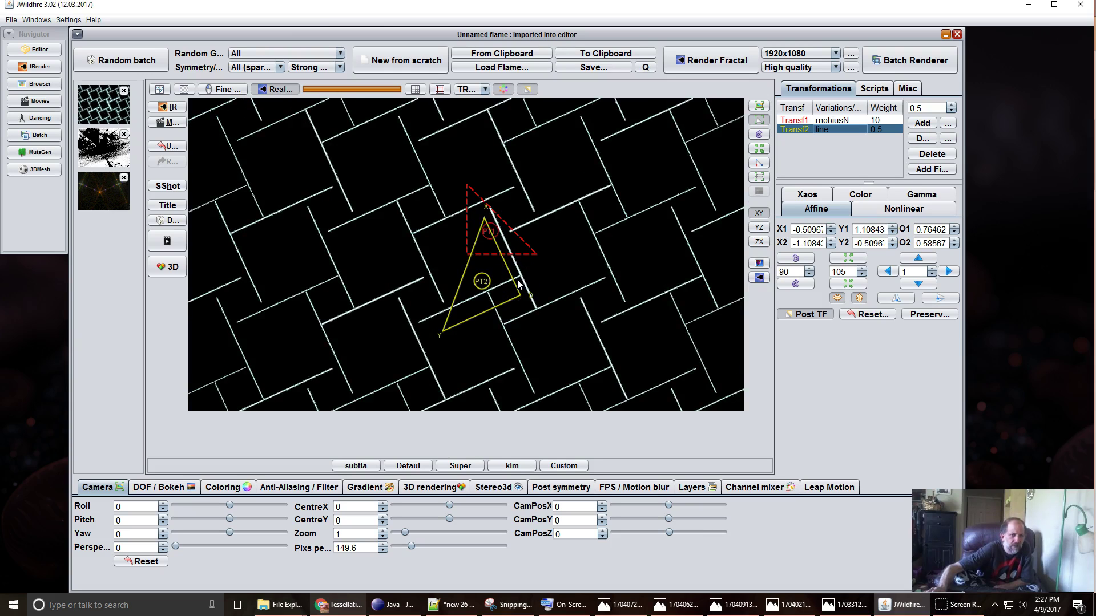
{"action": "scroll", "coordinate": [518, 285], "scroll_direction": "up", "scroll_amount": 2}
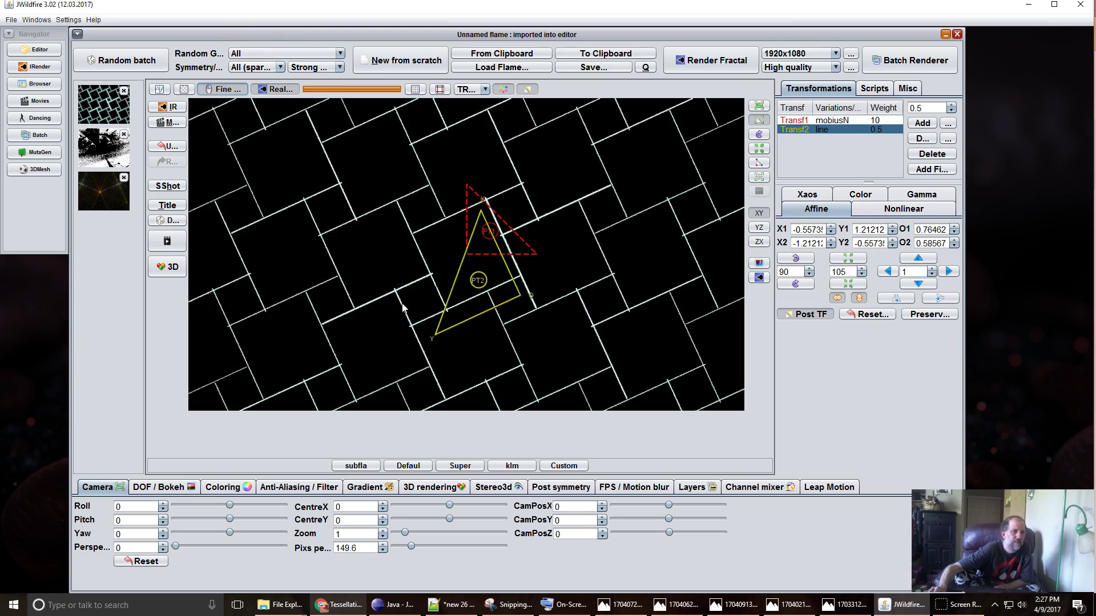
{"action": "scroll", "coordinate": [402, 307], "scroll_direction": "down", "scroll_amount": 1}
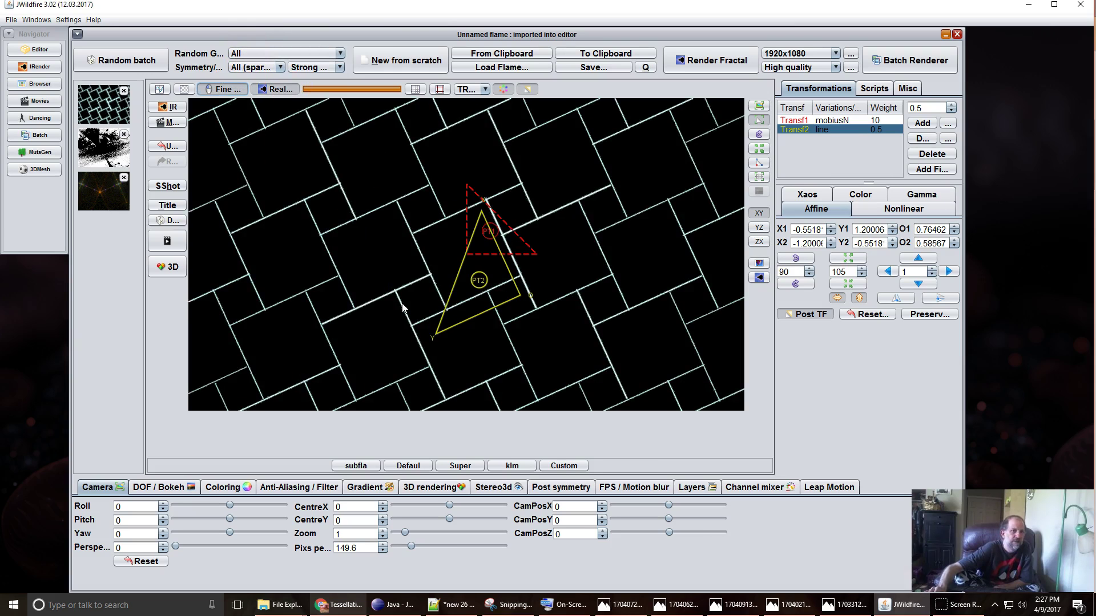
{"action": "scroll", "coordinate": [402, 307], "scroll_direction": "down", "scroll_amount": 1}
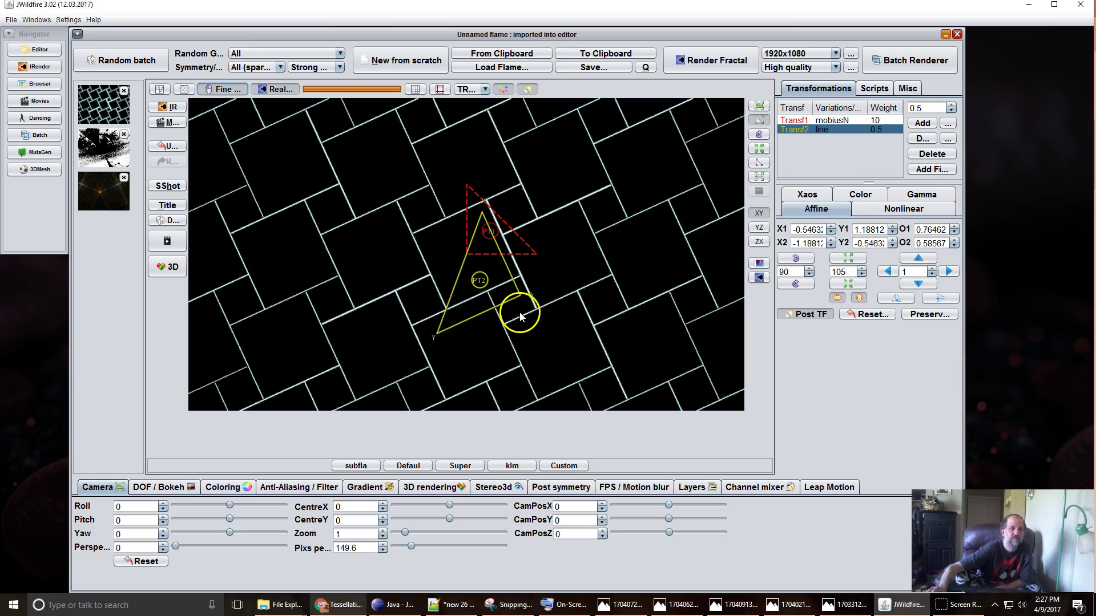
{"action": "scroll", "coordinate": [530, 301], "scroll_direction": "down", "scroll_amount": 1}
Rotate, slightly enlarge and move the line transform to offsets 0.96798 and 0.28266.
{"action": "left_click_drag", "start_coordinate": [546, 294], "coordinate": [429, 319]}
{"action": "scroll", "coordinate": [429, 319], "scroll_direction": "down", "scroll_amount": 1}
{"action": "left_click_drag", "start_coordinate": [502, 294], "coordinate": [509, 280]}
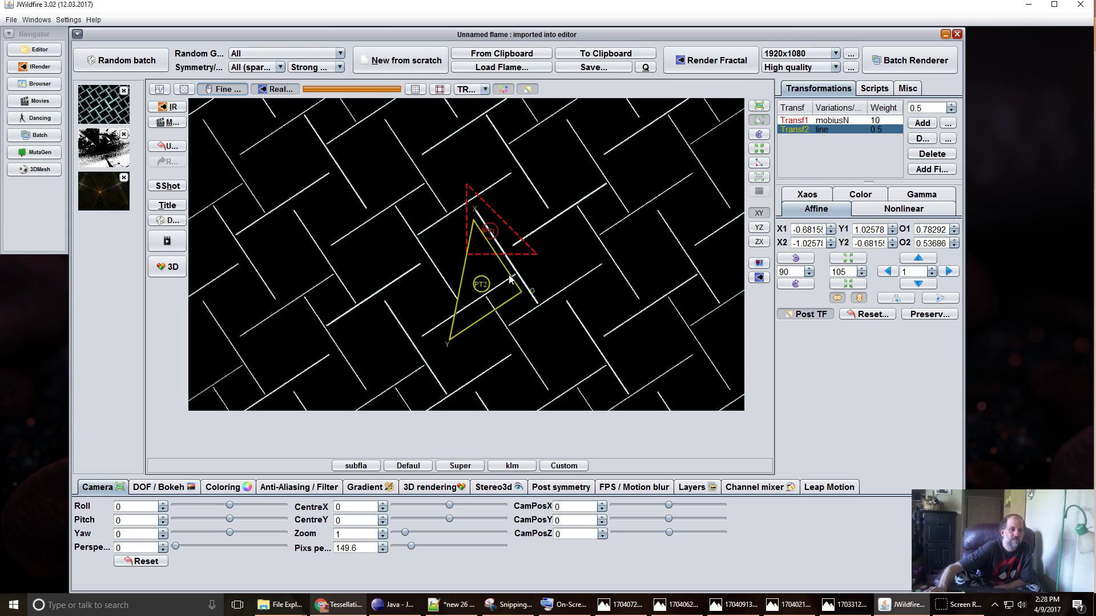
{"action": "scroll", "coordinate": [509, 279], "scroll_direction": "up", "scroll_amount": 1}
{"action": "scroll", "coordinate": [509, 280], "scroll_direction": "up", "scroll_amount": 1}
{"action": "scroll", "coordinate": [510, 280], "scroll_direction": "up", "scroll_amount": 1}
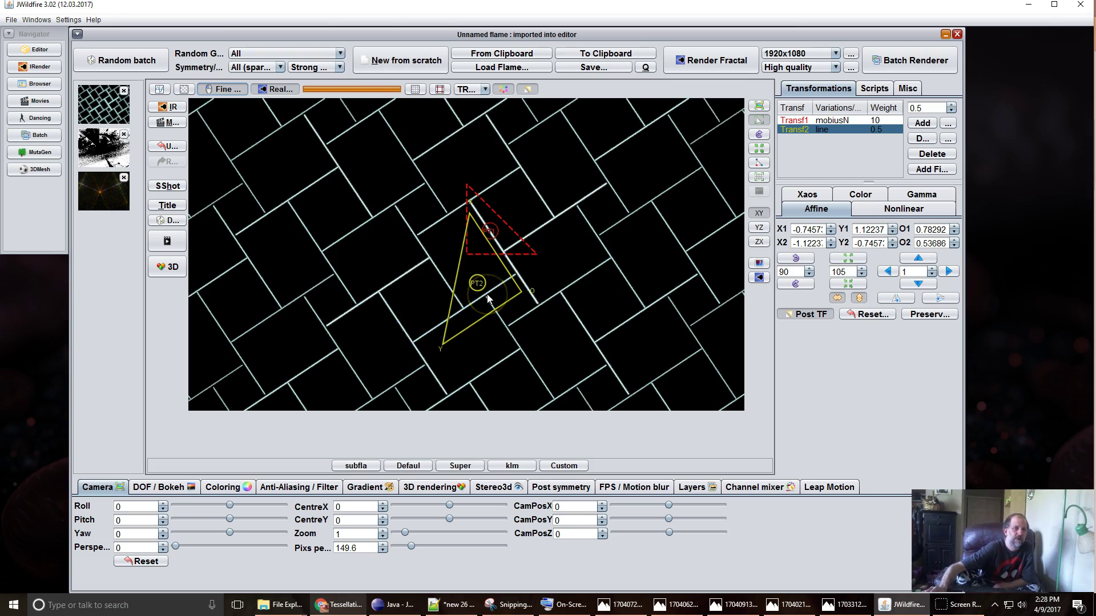
{"action": "scroll", "coordinate": [488, 298], "scroll_direction": "up", "scroll_amount": 1}
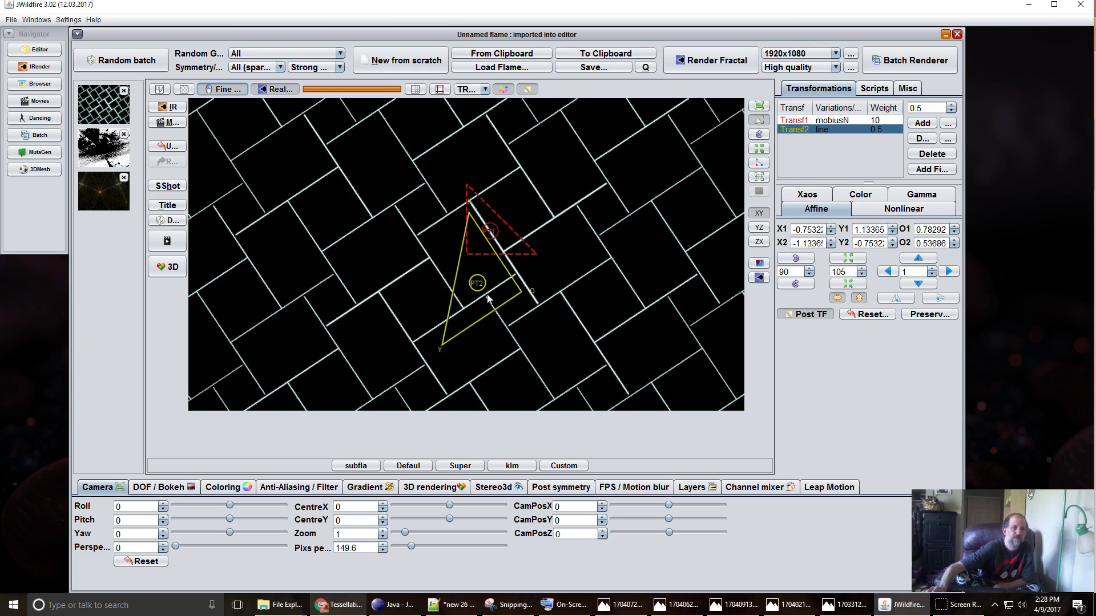
{"action": "left_click_drag", "start_coordinate": [501, 286], "coordinate": [547, 213]}
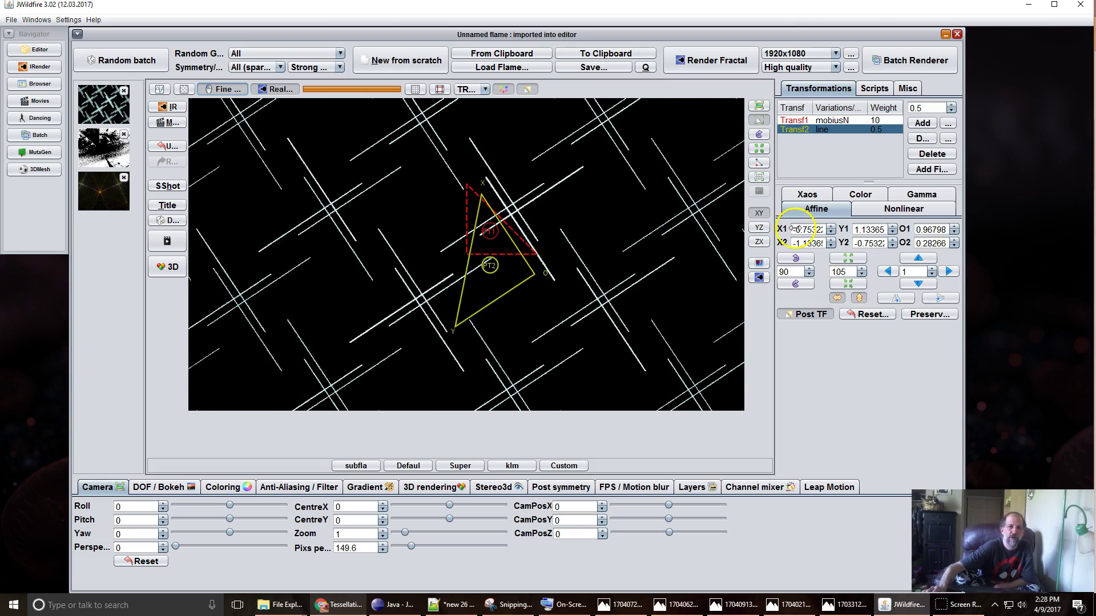
Replace the second transform's line variation with nBlur and set numEdges to 4.
{"action": "left_click", "coordinate": [900, 205]}
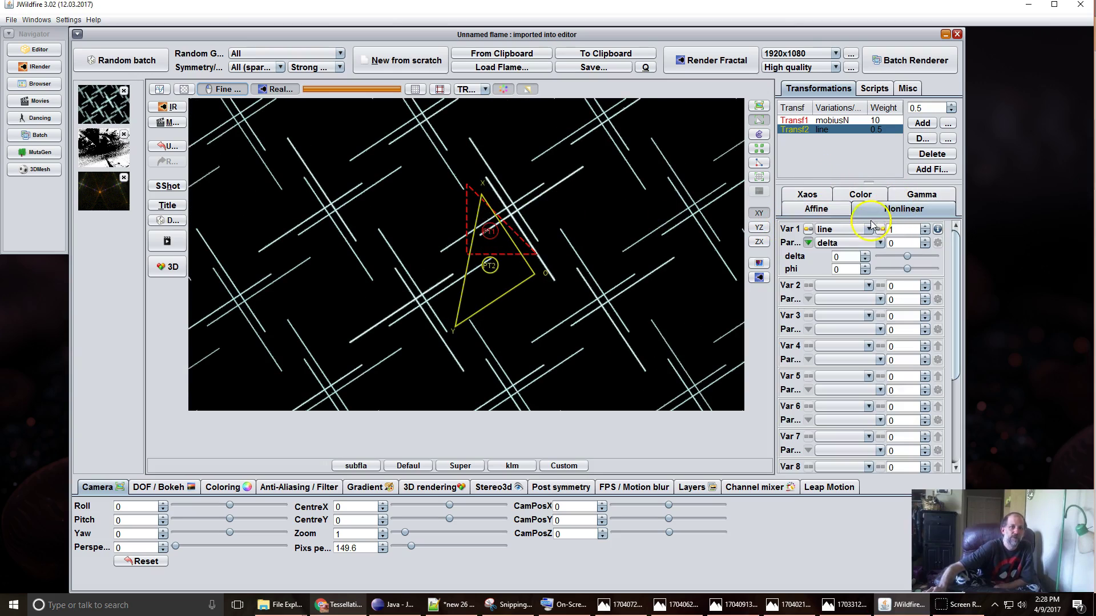
{"action": "left_click", "coordinate": [841, 230]}
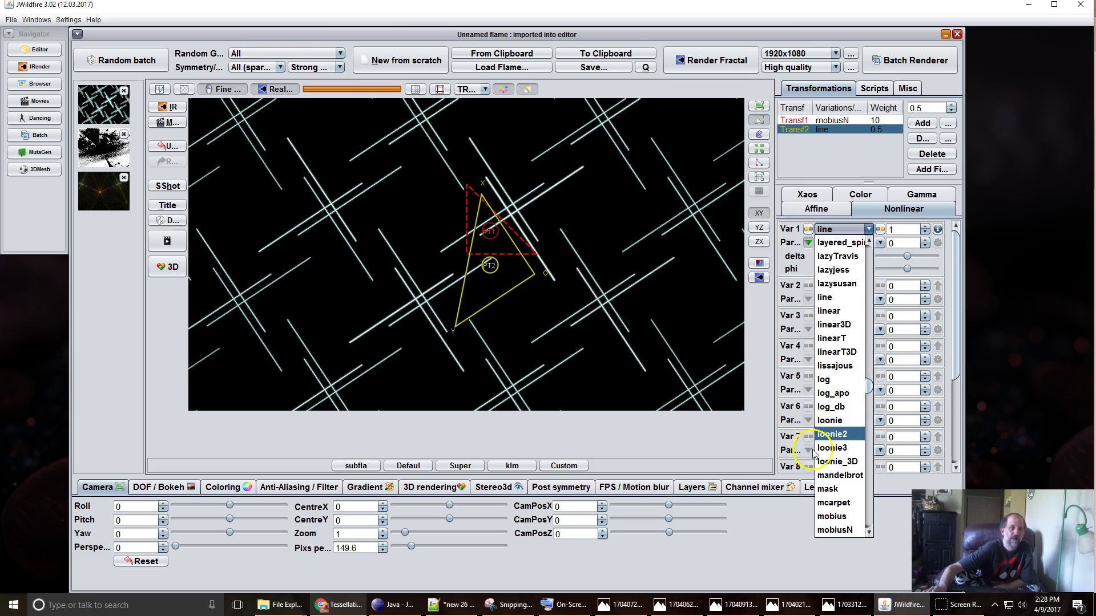
{"action": "scroll", "coordinate": [837, 461], "scroll_direction": "down", "scroll_amount": 3}
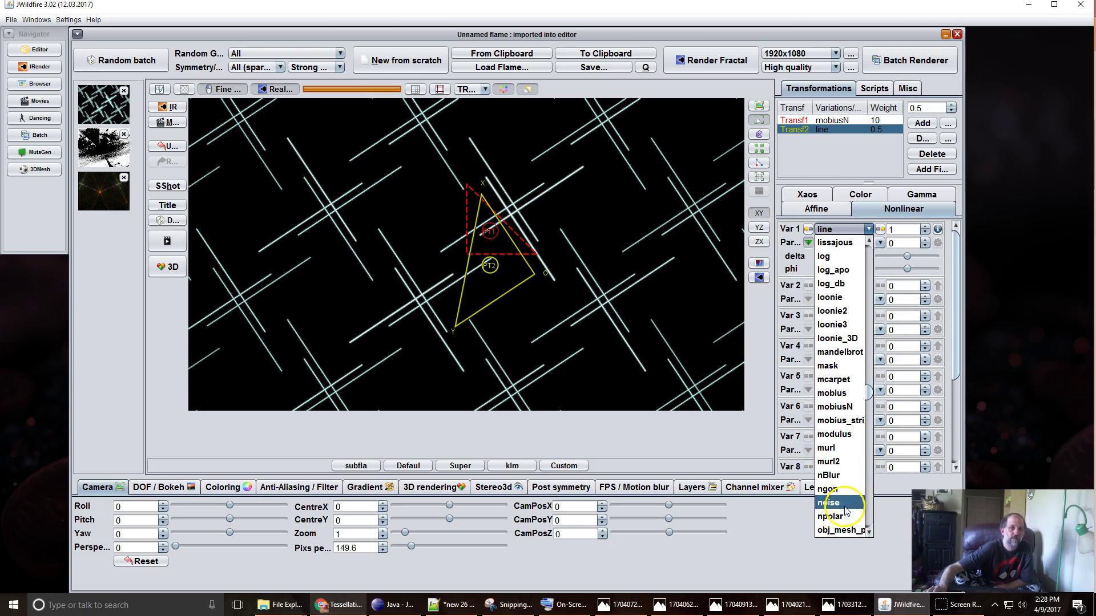
{"action": "left_click", "coordinate": [833, 476]}
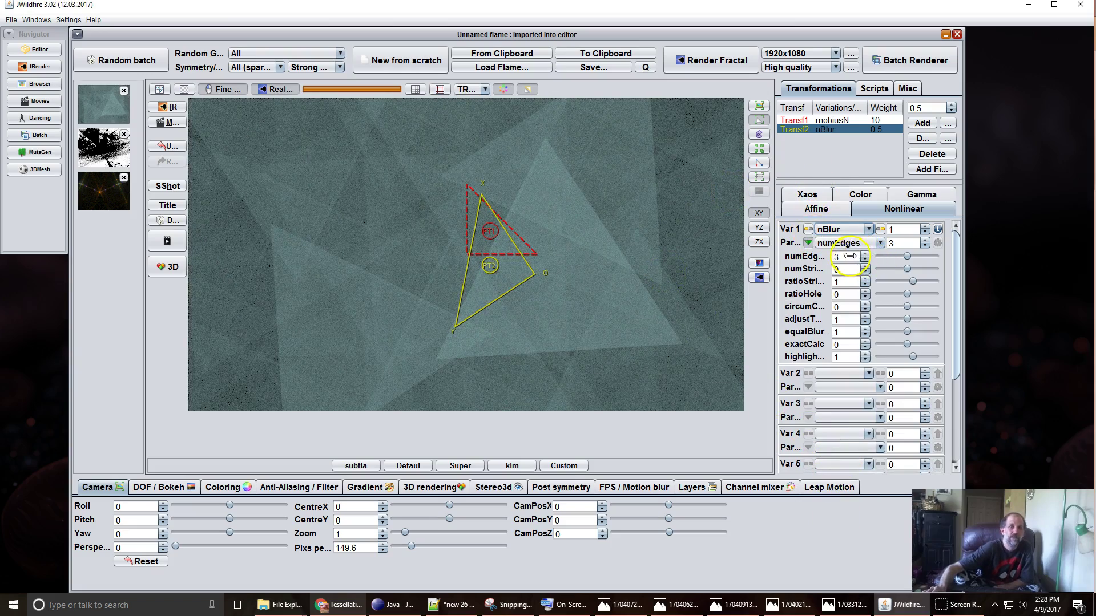
{"action": "left_click", "coordinate": [866, 253]}
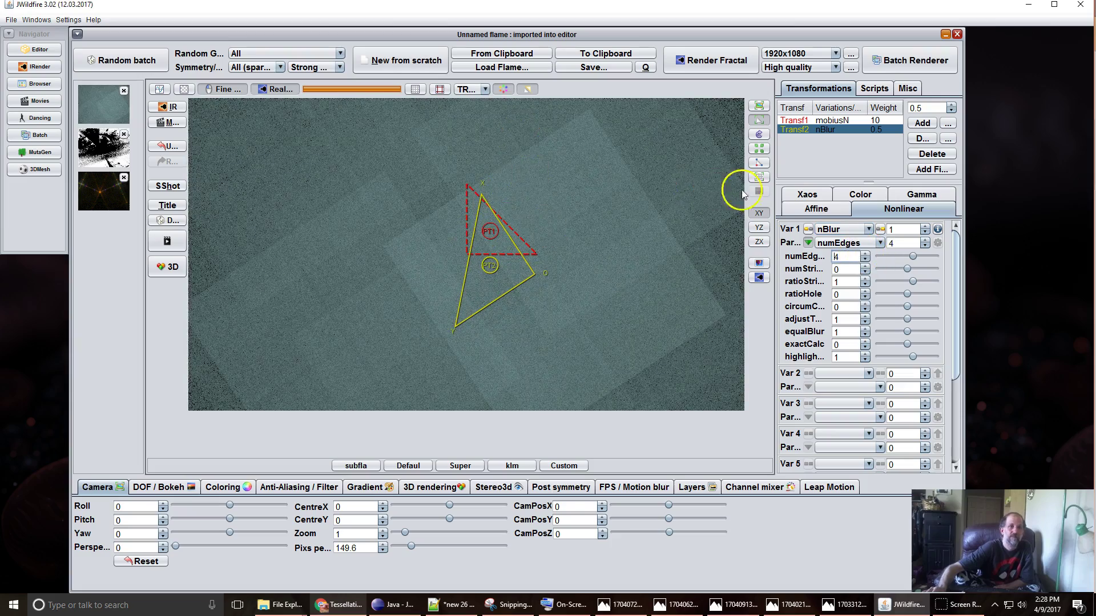
{"action": "left_click", "coordinate": [809, 209]}
Reset the nBlur transform to its default shape, shrink it slightly, and enable Fine preview.
{"action": "left_click", "coordinate": [848, 314]}
{"action": "left_click_drag", "start_coordinate": [482, 227], "coordinate": [358, 151]}
{"action": "left_click", "coordinate": [222, 89]}
Resize the nBlur triangle to about 0.26 and shift it until a tilted checkerboard appears.
{"action": "scroll", "coordinate": [483, 217], "scroll_direction": "down", "scroll_amount": 8}
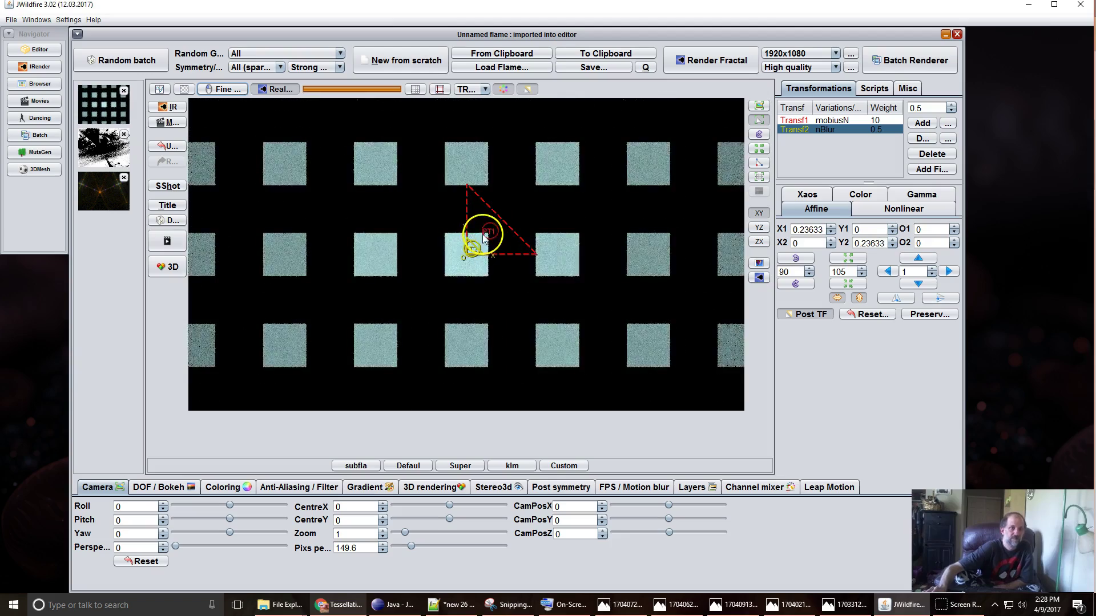
{"action": "scroll", "coordinate": [483, 234], "scroll_direction": "down", "scroll_amount": 4}
{"action": "left_click", "coordinate": [478, 246]}
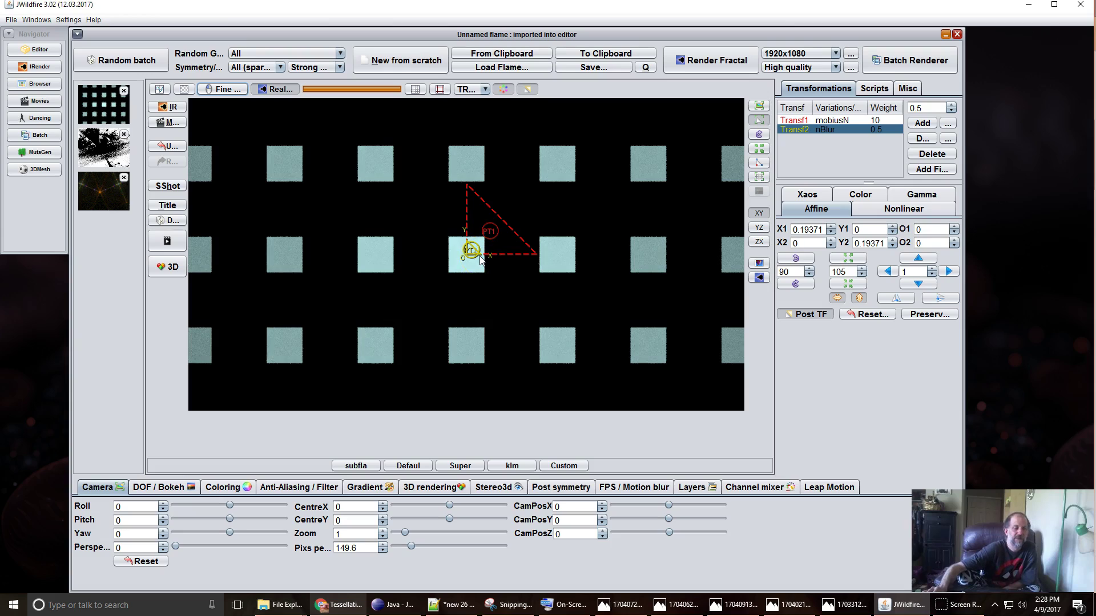
{"action": "mouse_move", "coordinate": [480, 259]}
{"action": "left_mouse_down"}
{"action": "mouse_move", "coordinate": [483, 281]}
{"action": "mouse_move", "coordinate": [457, 274]}
{"action": "mouse_move", "coordinate": [474, 275]}
{"action": "left_mouse_up"}
{"action": "scroll", "coordinate": [474, 277], "scroll_direction": "up", "scroll_amount": 2}
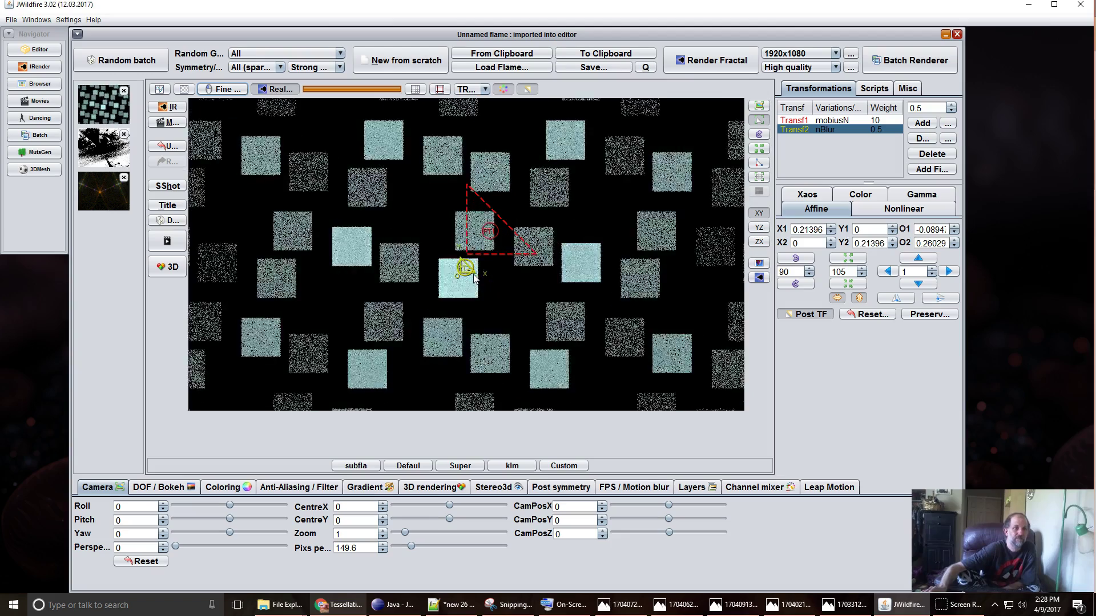
{"action": "scroll", "coordinate": [474, 277], "scroll_direction": "up", "scroll_amount": 1}
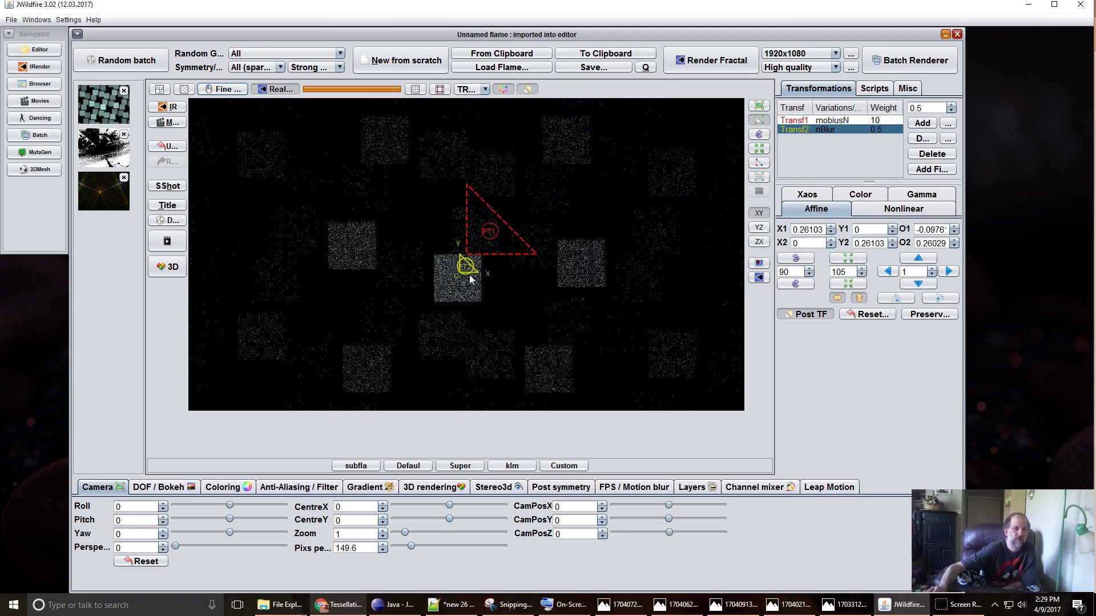
{"action": "left_click_drag", "start_coordinate": [473, 277], "coordinate": [453, 277]}
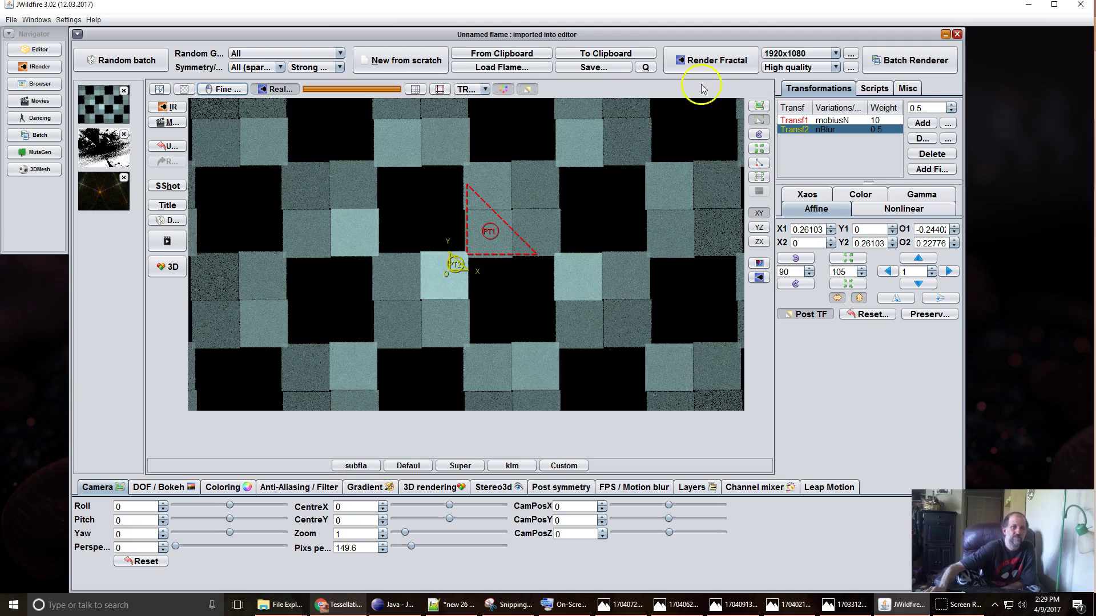
{"action": "scroll", "coordinate": [405, 301], "scroll_direction": "up", "scroll_amount": 2}
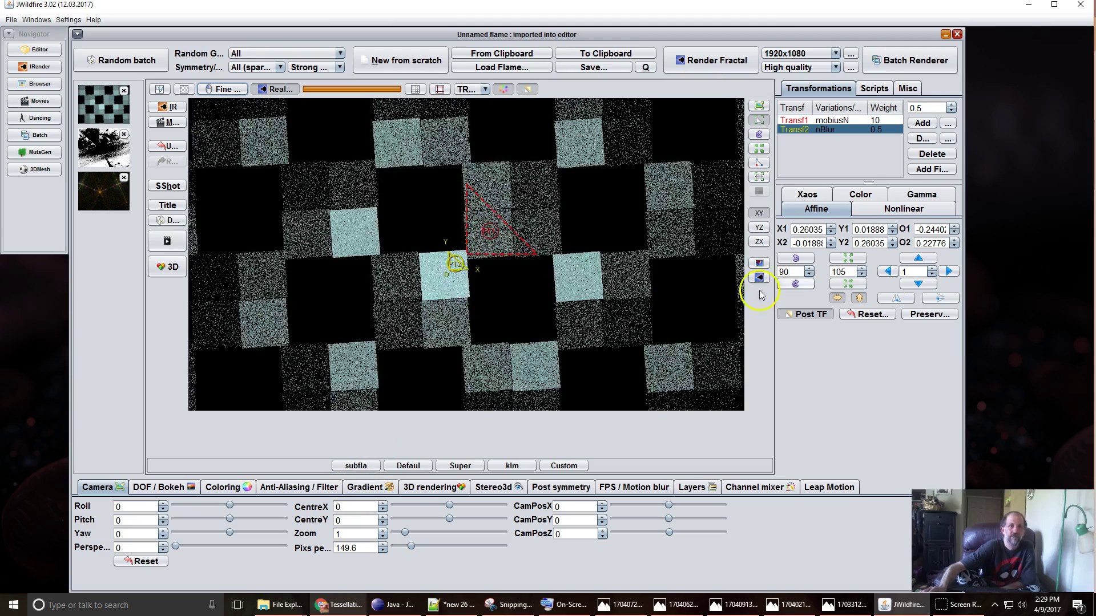
Inspect the nBlur parameters, check the mobiusN transform, then reselect nBlur.
{"action": "left_click", "coordinate": [895, 216]}
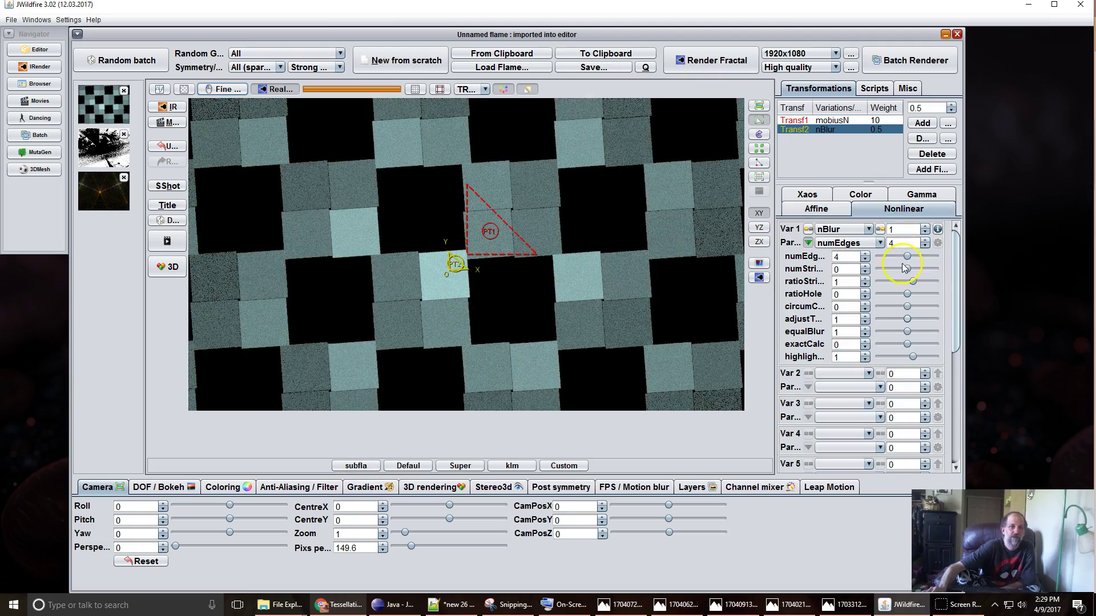
{"action": "left_click", "coordinate": [794, 120]}
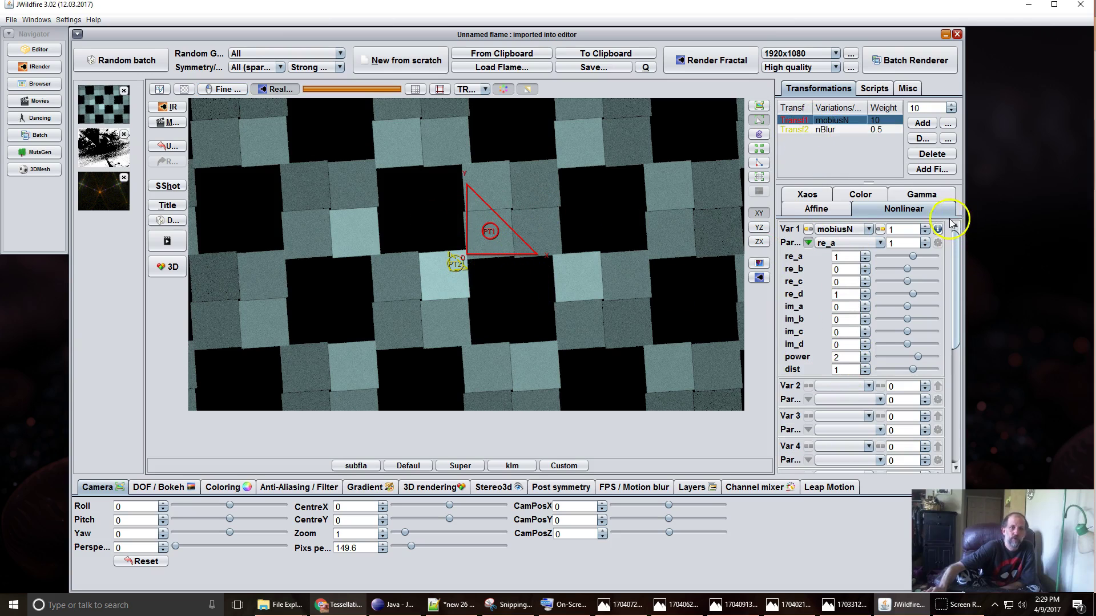
{"action": "left_click", "coordinate": [847, 130]}
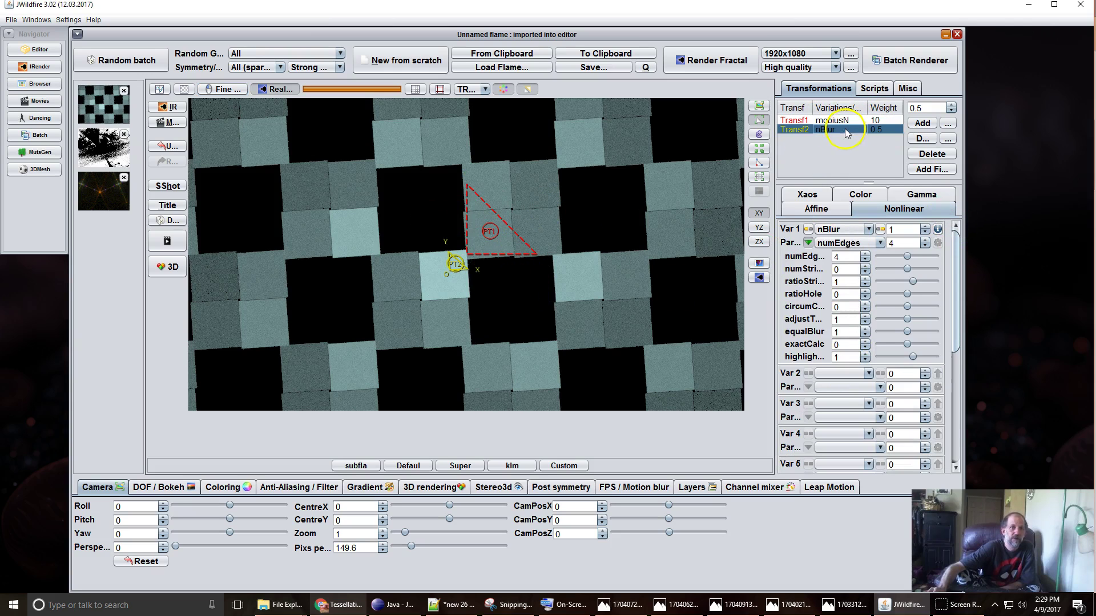
Set nBlur to 3 edges and raise the mobiusN power to 3, leaving mobiusN selected.
{"action": "left_click", "coordinate": [866, 261]}
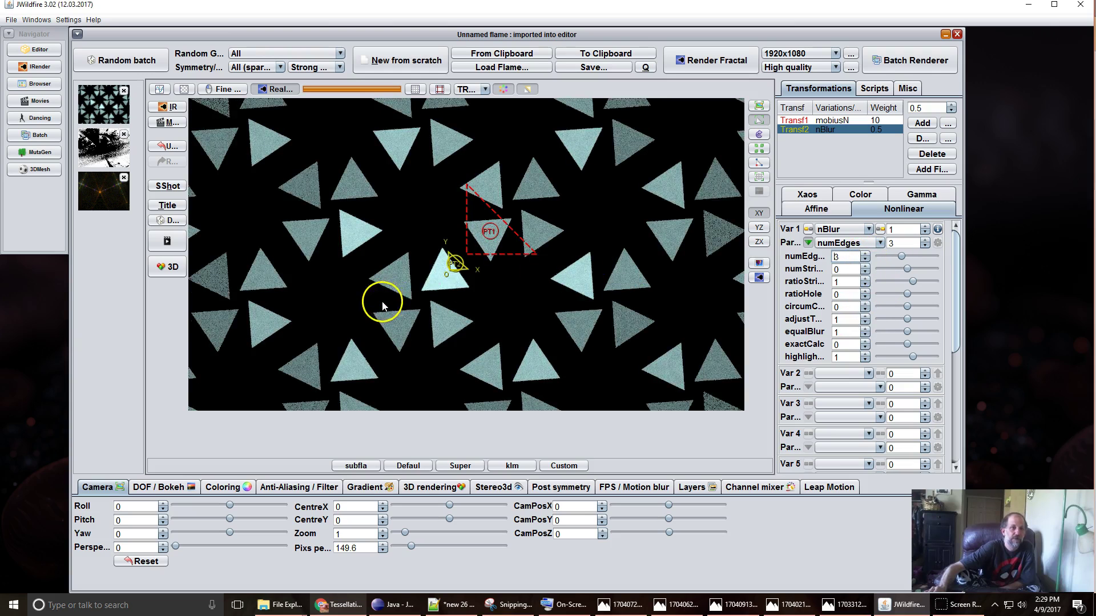
{"action": "left_click", "coordinate": [839, 121]}
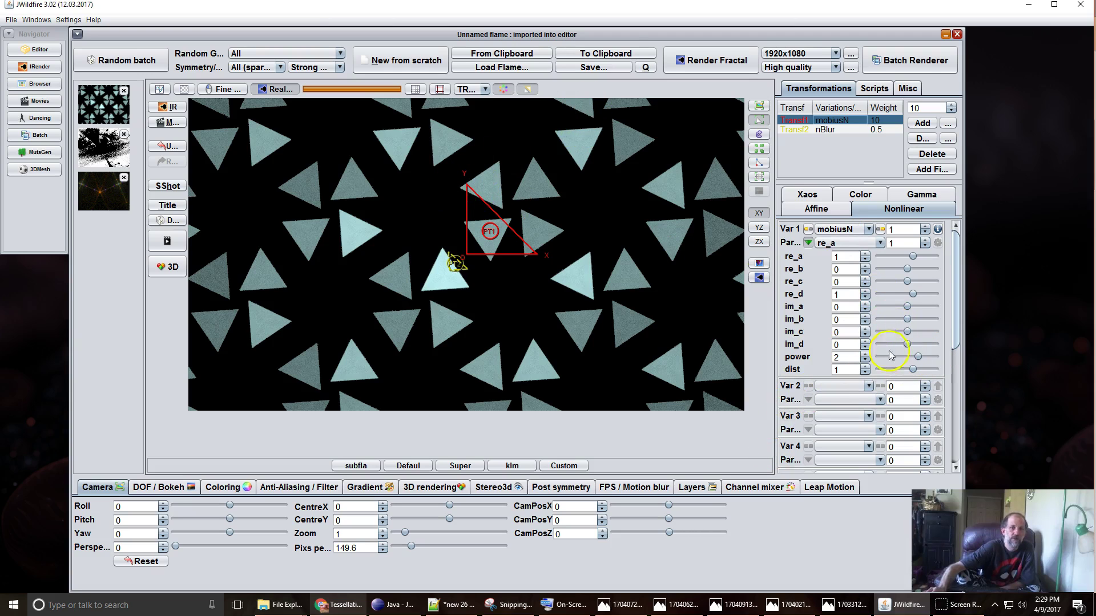
{"action": "left_click", "coordinate": [935, 358]}
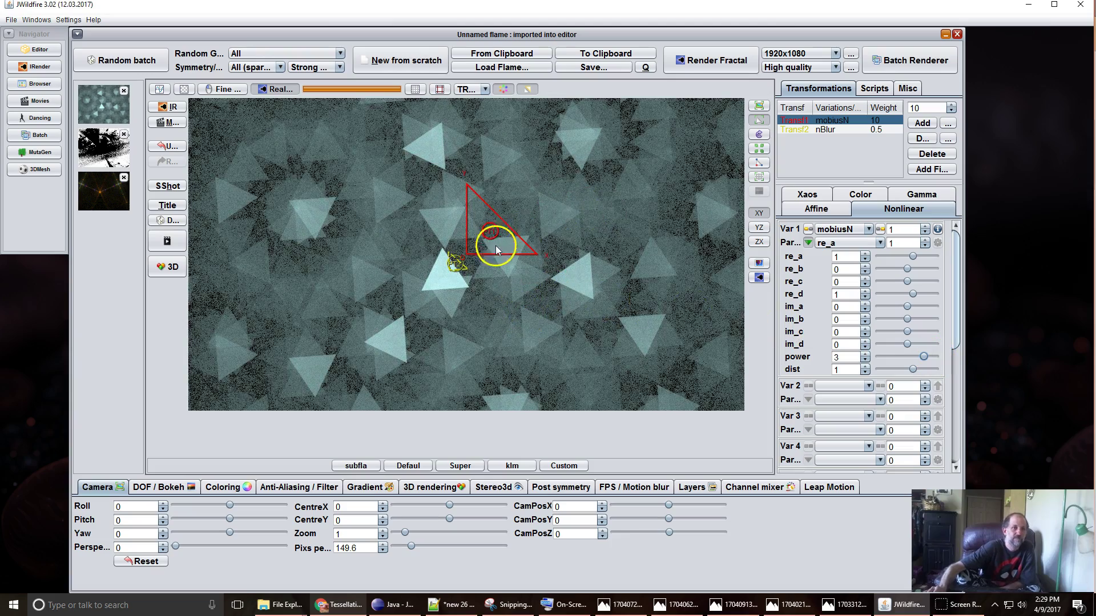
{"action": "left_click", "coordinate": [454, 267]}
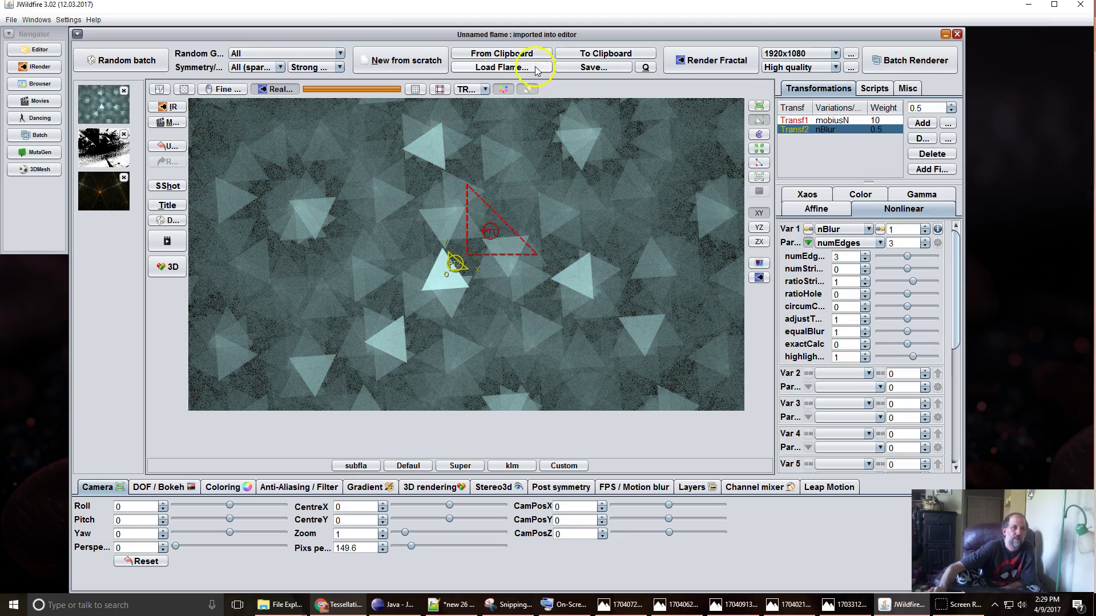
{"action": "left_click", "coordinate": [832, 121]}
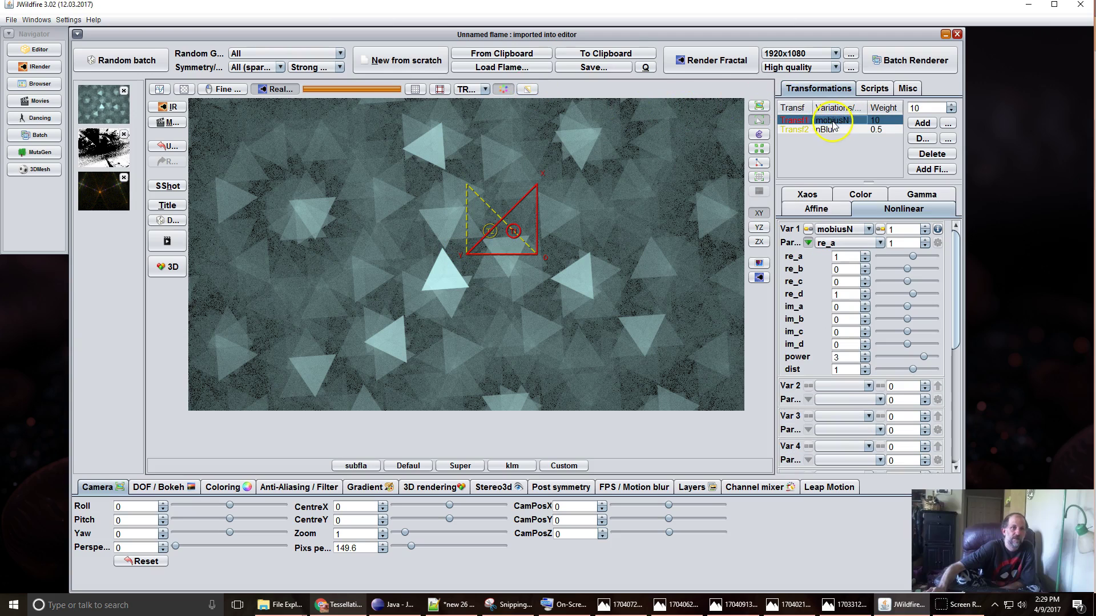
Rotate mobiusN by 90°, then enable Post TF and shift nBlur's post transform down-right.
{"action": "left_click", "coordinate": [817, 209]}
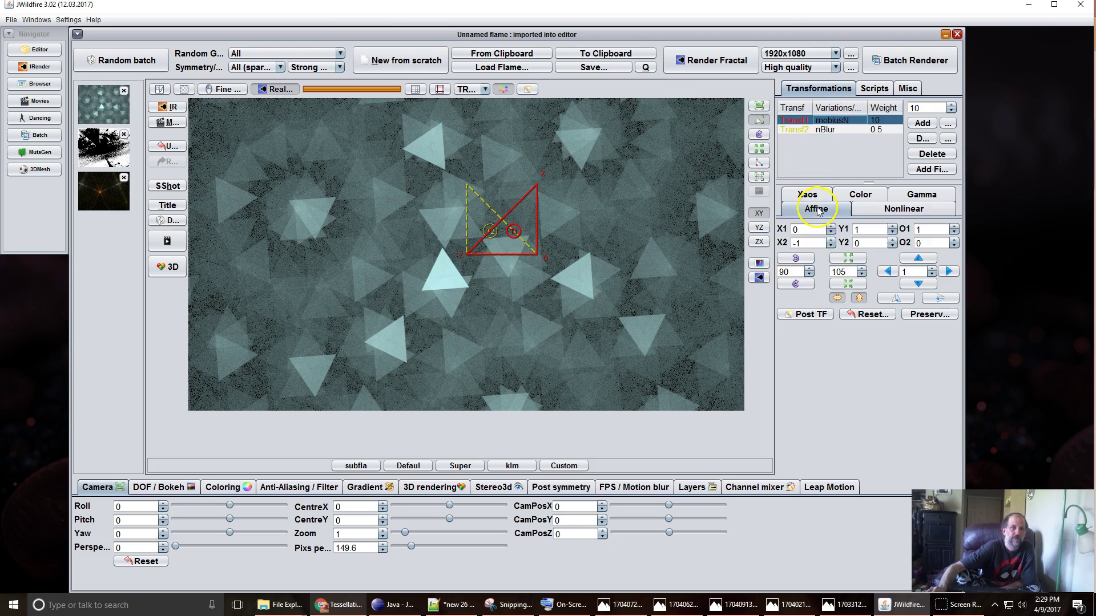
{"action": "left_click", "coordinate": [799, 285]}
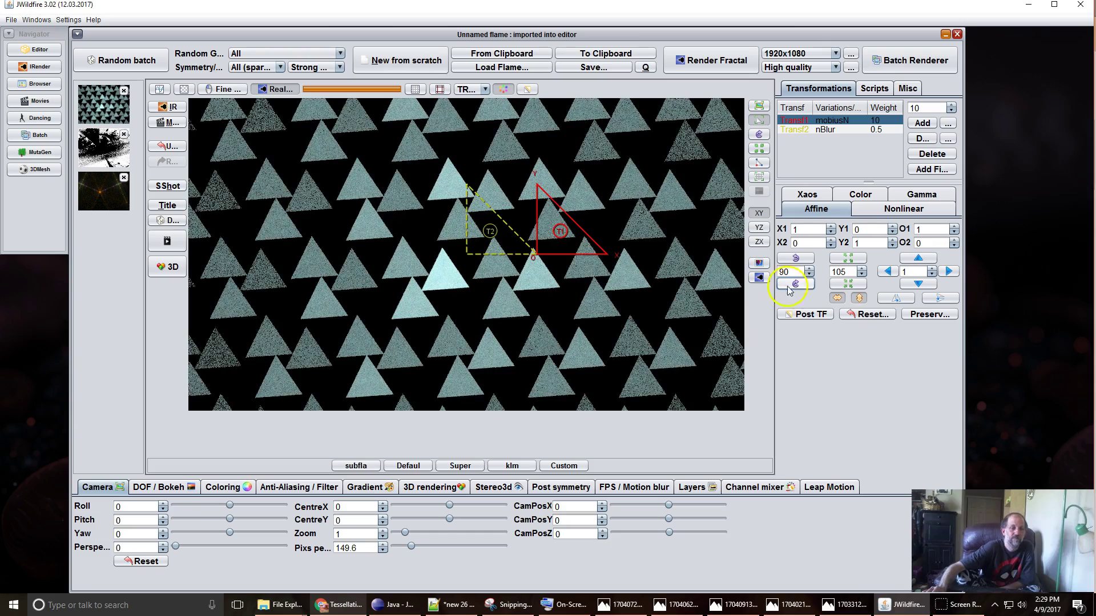
{"action": "left_click", "coordinate": [534, 93]}
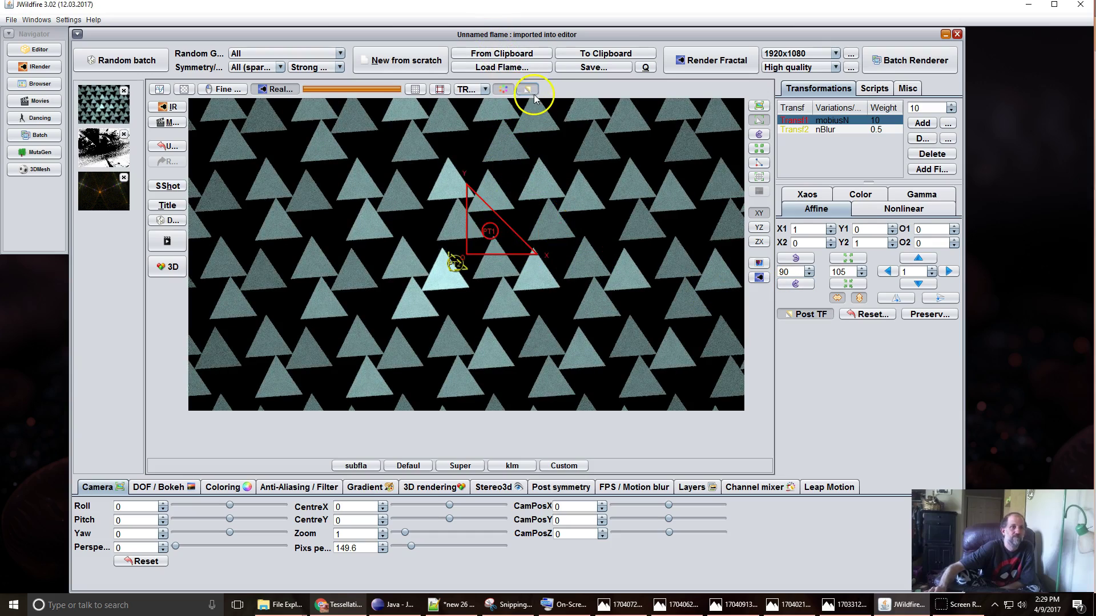
{"action": "left_click", "coordinate": [455, 270]}
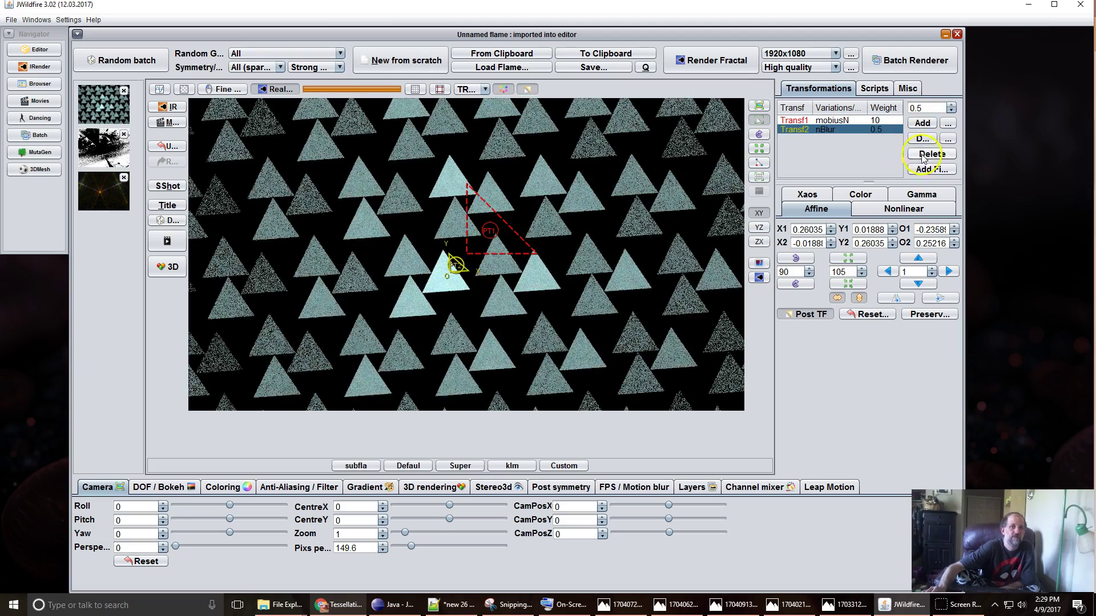
{"action": "left_click", "coordinate": [909, 209]}
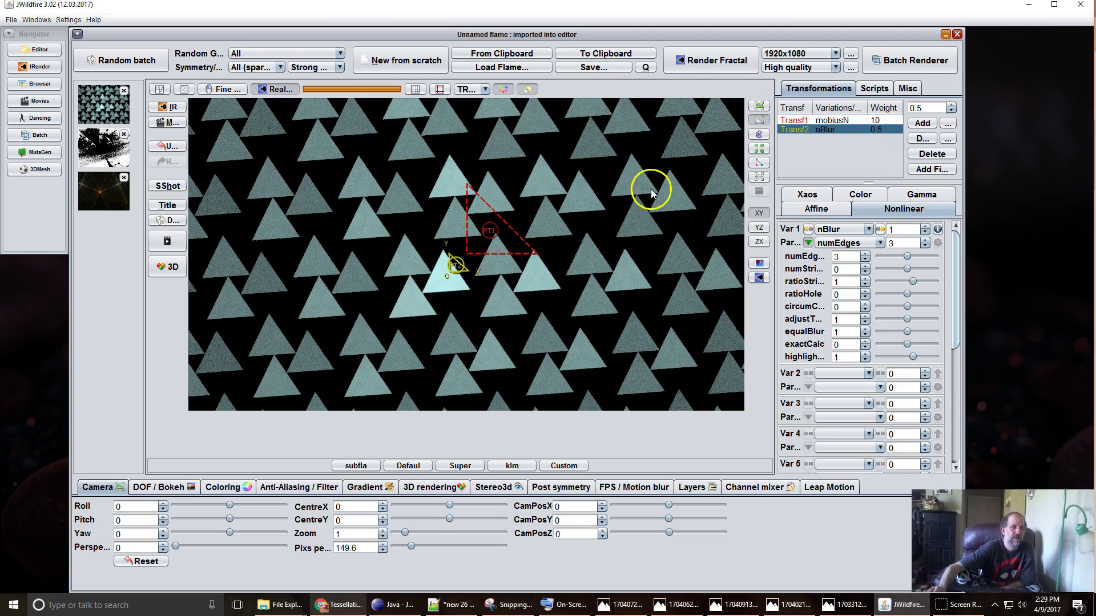
{"action": "left_click_drag", "start_coordinate": [452, 260], "coordinate": [459, 279]}
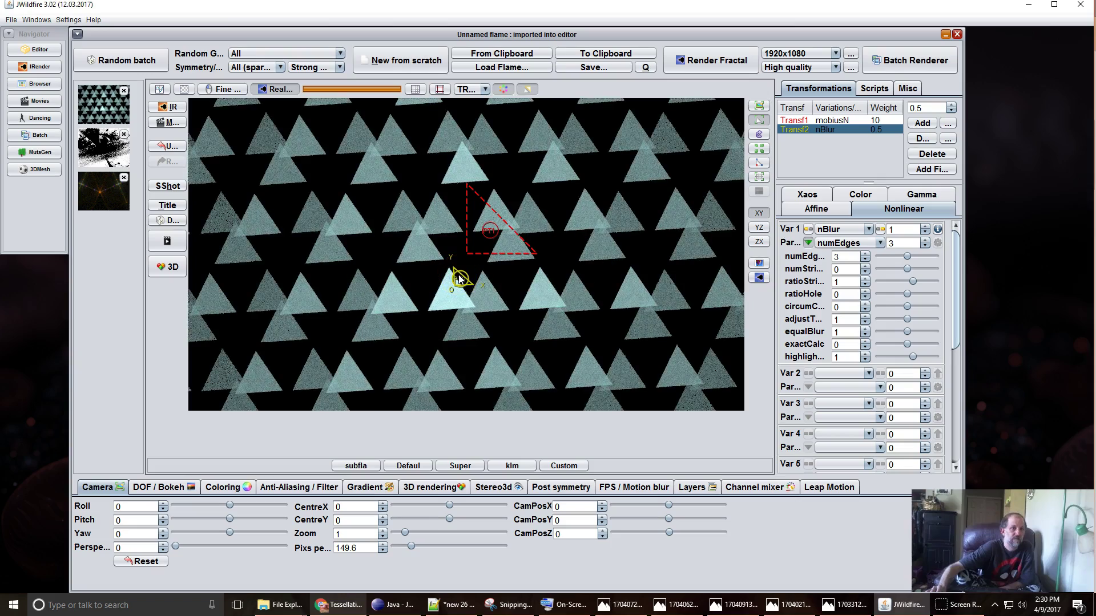
Move the nBlur post transform and tilt its X axis so the triangles slant and interlock densely.
{"action": "left_click_drag", "start_coordinate": [459, 277], "coordinate": [452, 262]}
{"action": "left_click", "coordinate": [666, 227]}
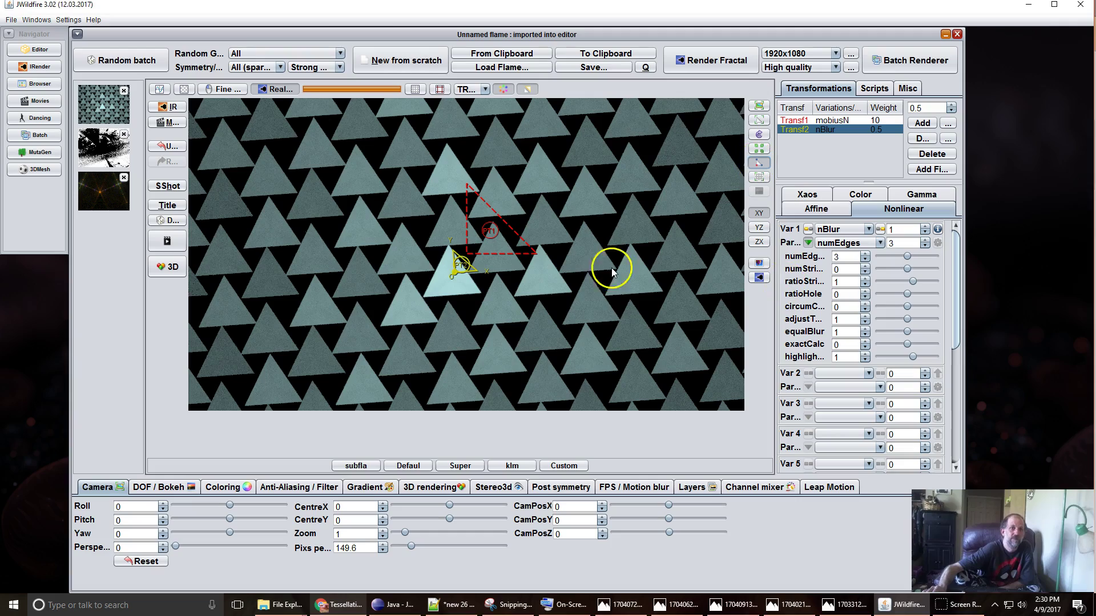
{"action": "left_click_drag", "start_coordinate": [477, 276], "coordinate": [487, 268]}
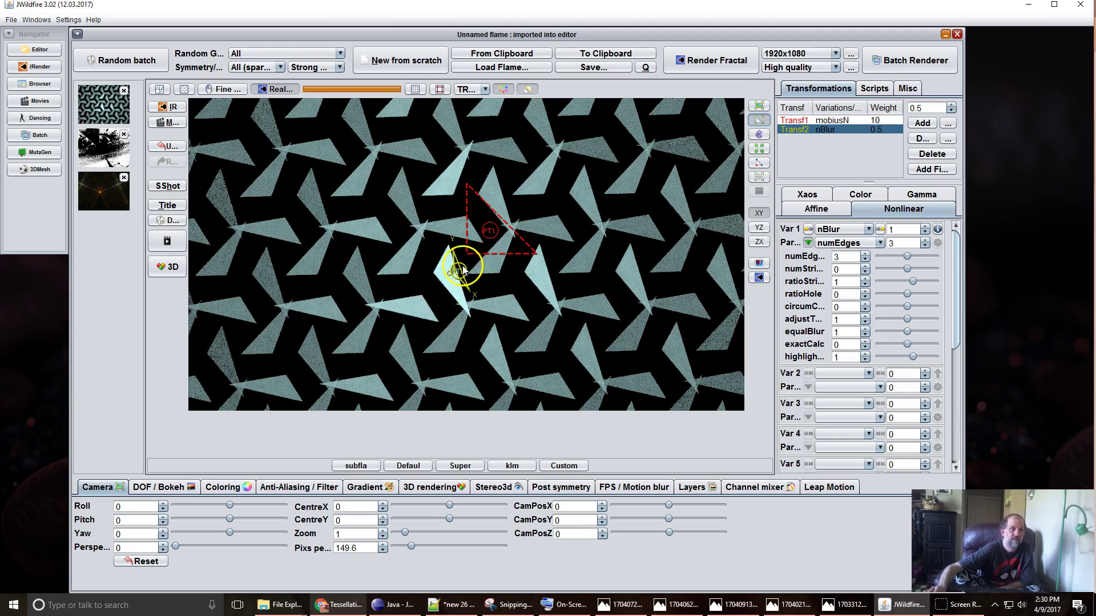
{"action": "left_click_drag", "start_coordinate": [464, 271], "coordinate": [449, 245]}
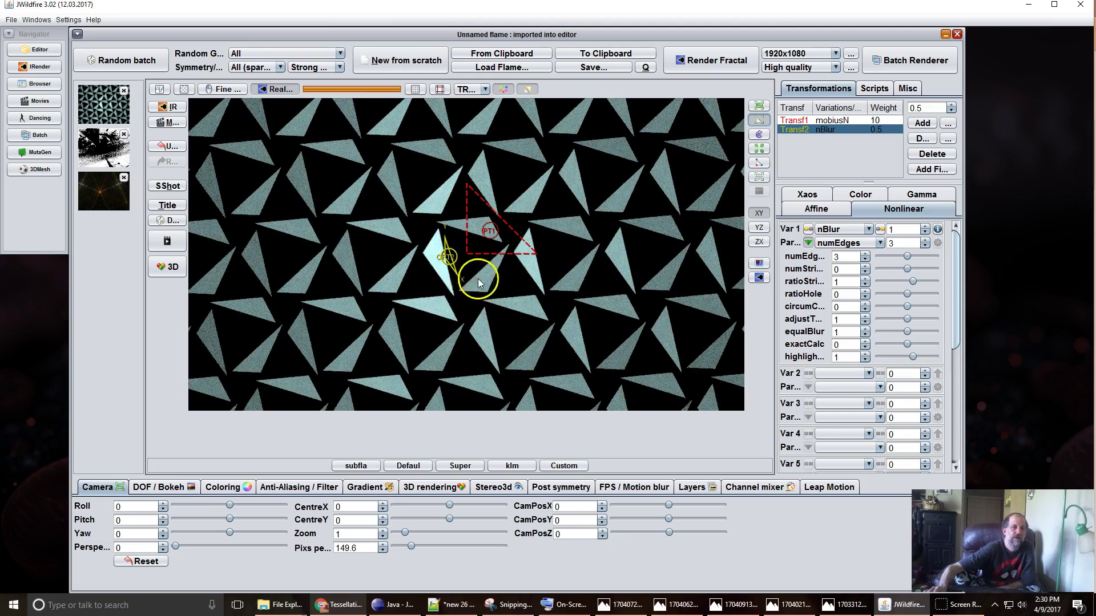
{"action": "left_click", "coordinate": [732, 605]}
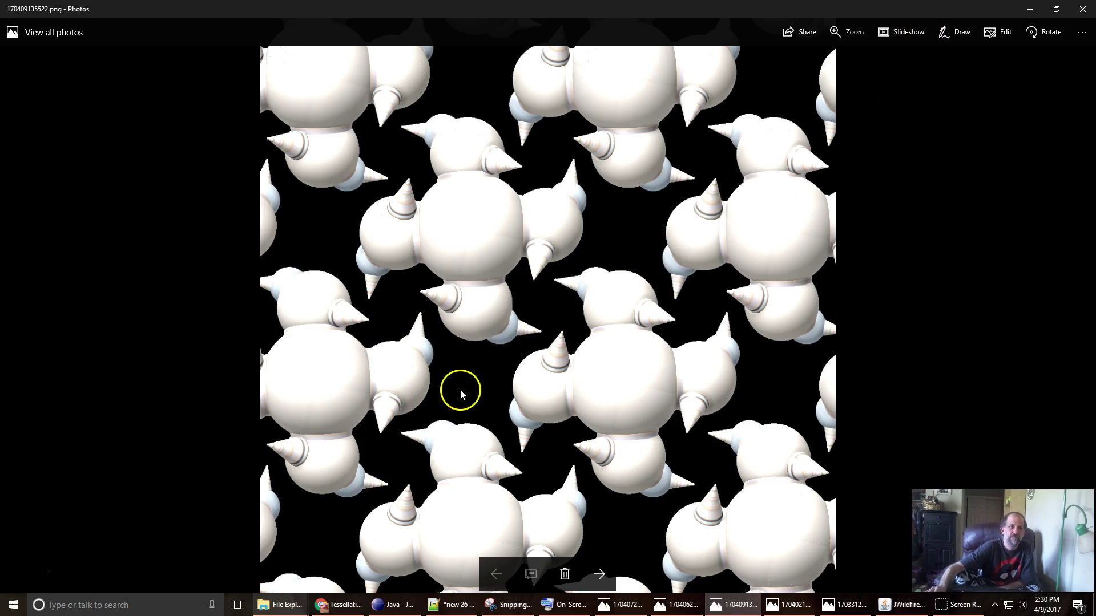
{"action": "left_click", "coordinate": [1030, 9]}
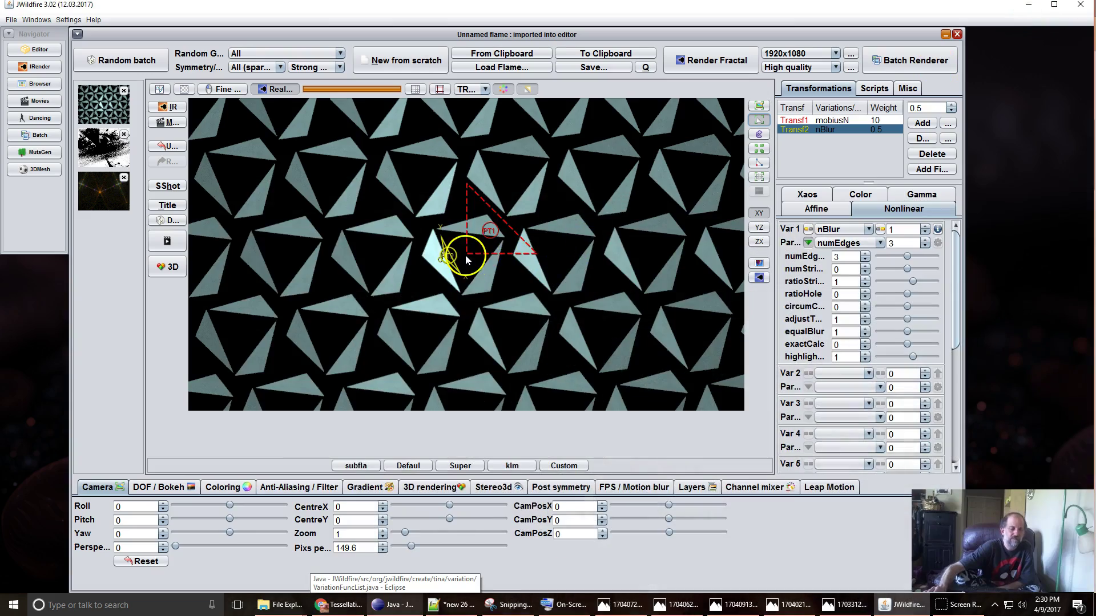
Raise the mobiusN power from 3 to 4 and reshape the nBlur post transform into a square lattice.
{"action": "left_click_drag", "start_coordinate": [466, 258], "coordinate": [454, 281]}
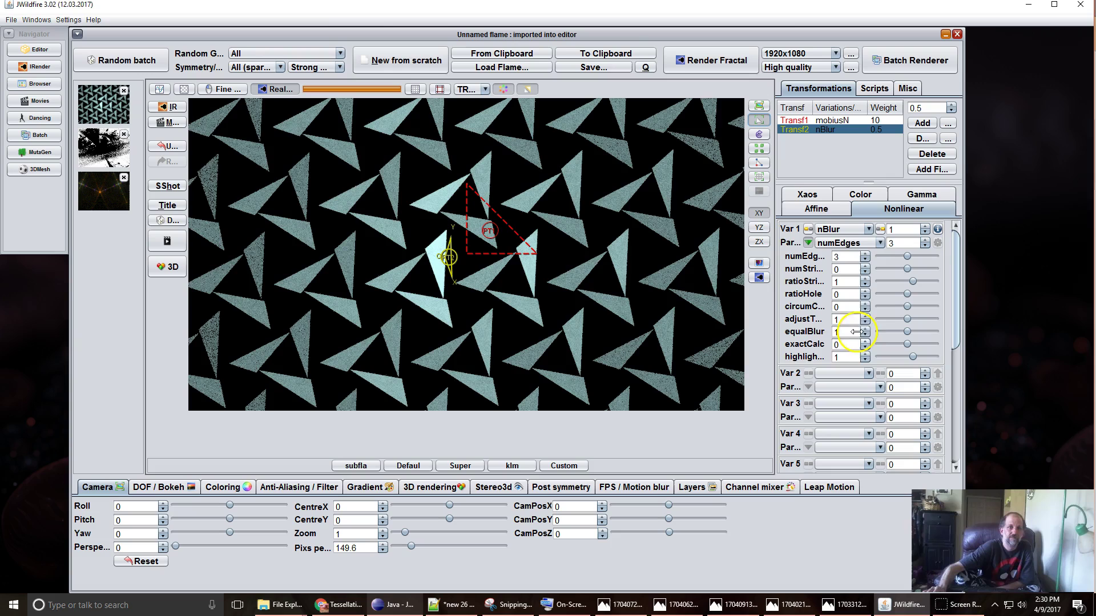
{"action": "left_click", "coordinate": [853, 121]}
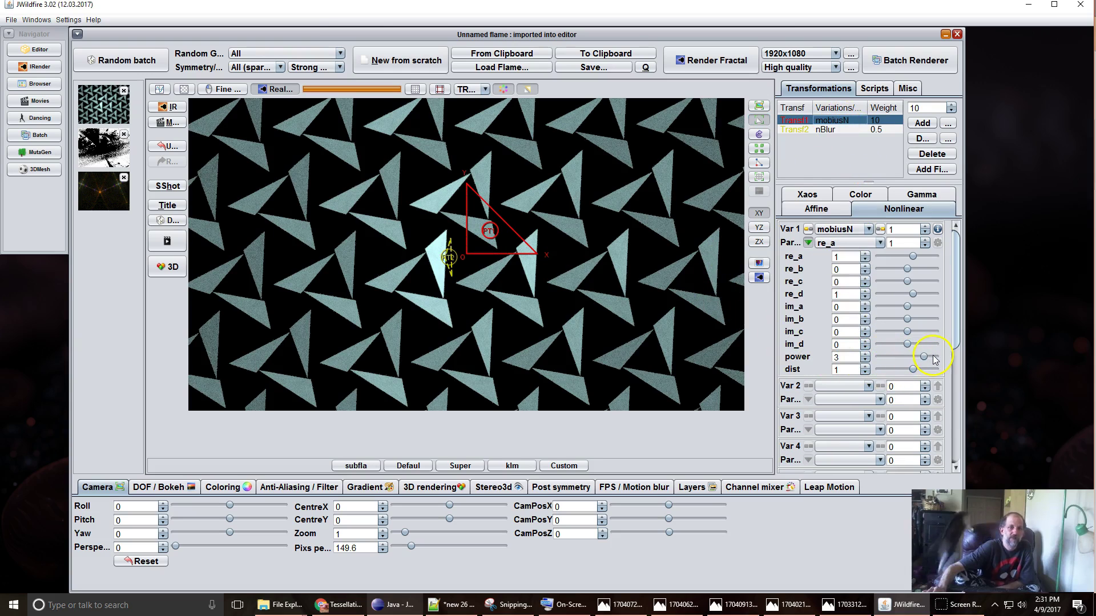
{"action": "left_click", "coordinate": [934, 356]}
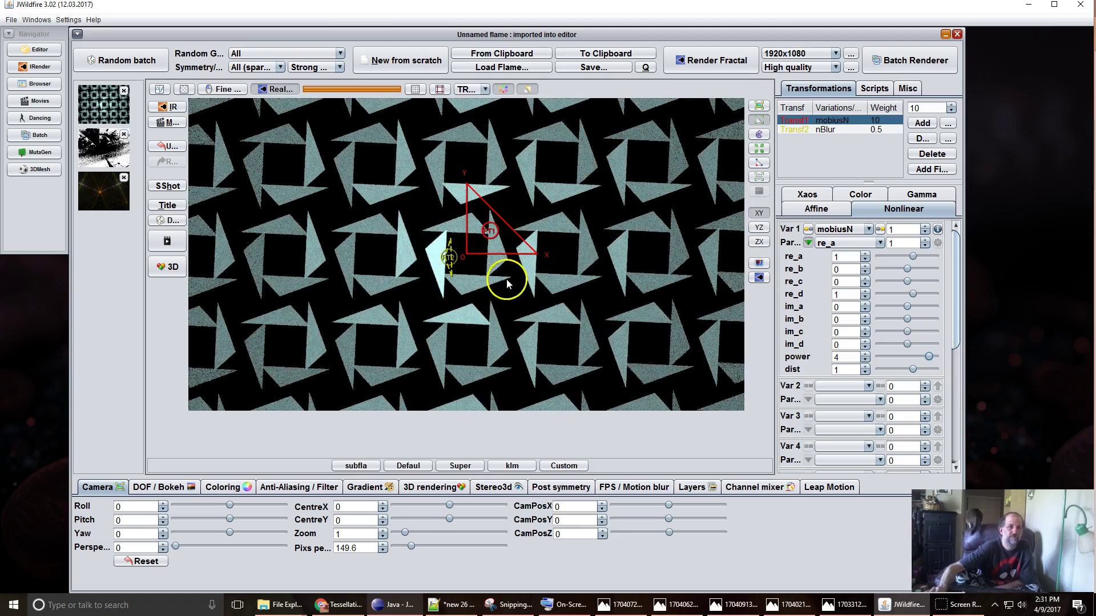
{"action": "left_click", "coordinate": [449, 260]}
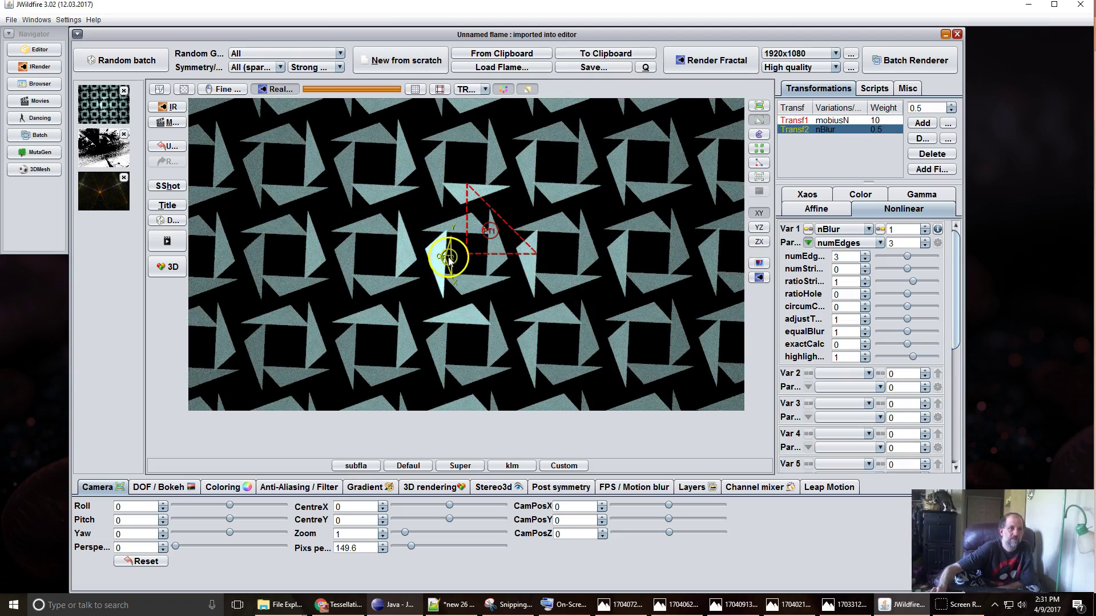
{"action": "mouse_move", "coordinate": [448, 260]}
{"action": "left_mouse_down"}
{"action": "mouse_move", "coordinate": [432, 271]}
{"action": "mouse_move", "coordinate": [442, 280]}
{"action": "left_mouse_up"}
Reshape the nBlur post transform to turn the lattice into a pinwheel of slanted triangles.
{"action": "left_click", "coordinate": [449, 273]}
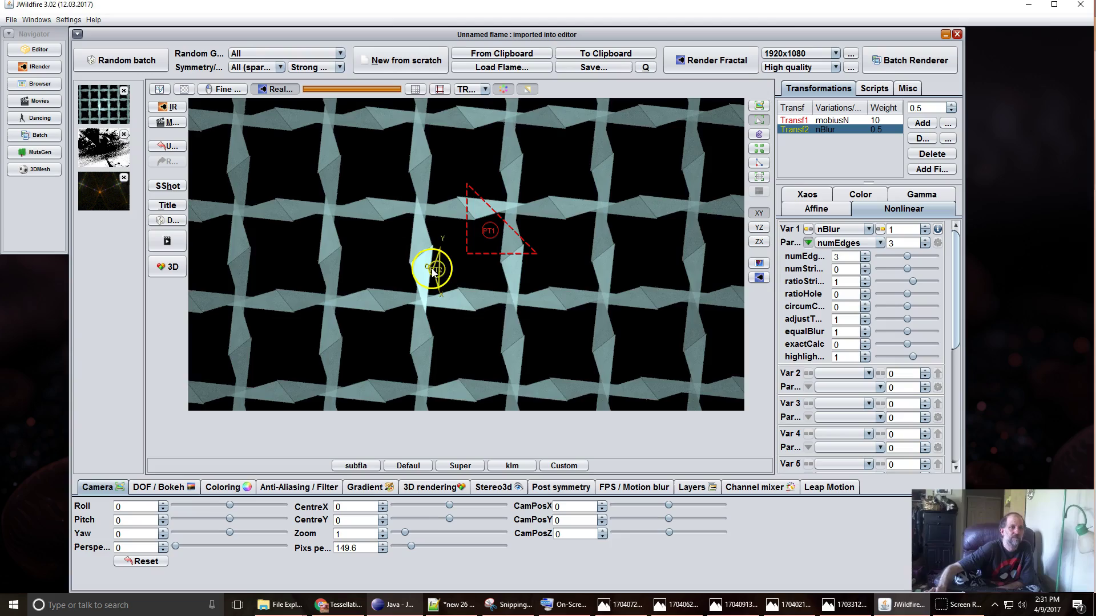
{"action": "left_click_drag", "start_coordinate": [435, 271], "coordinate": [424, 295]}
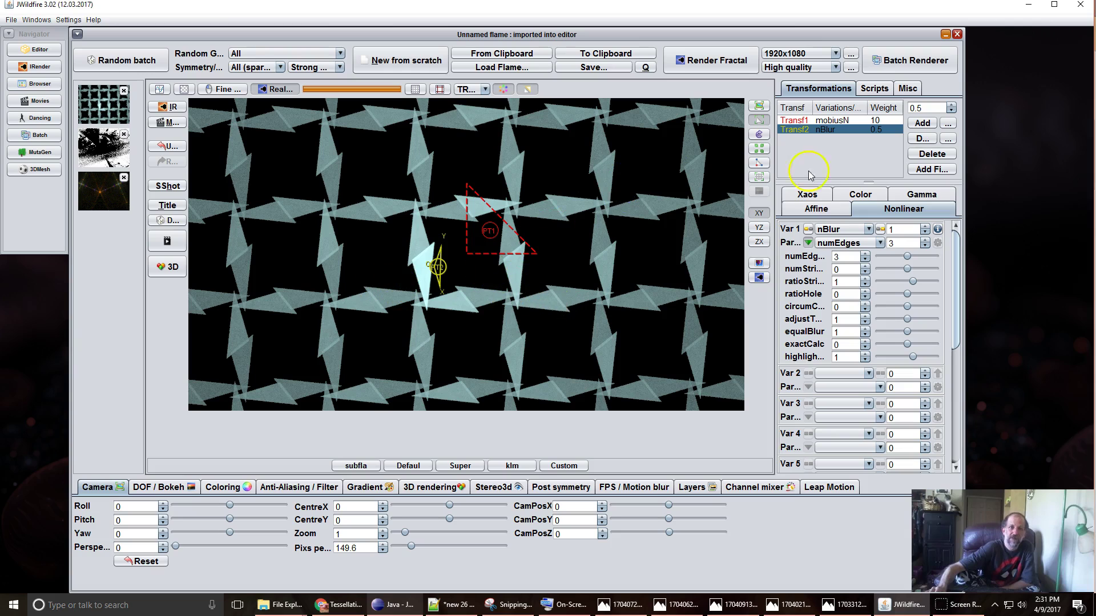
{"action": "left_click", "coordinate": [844, 121]}
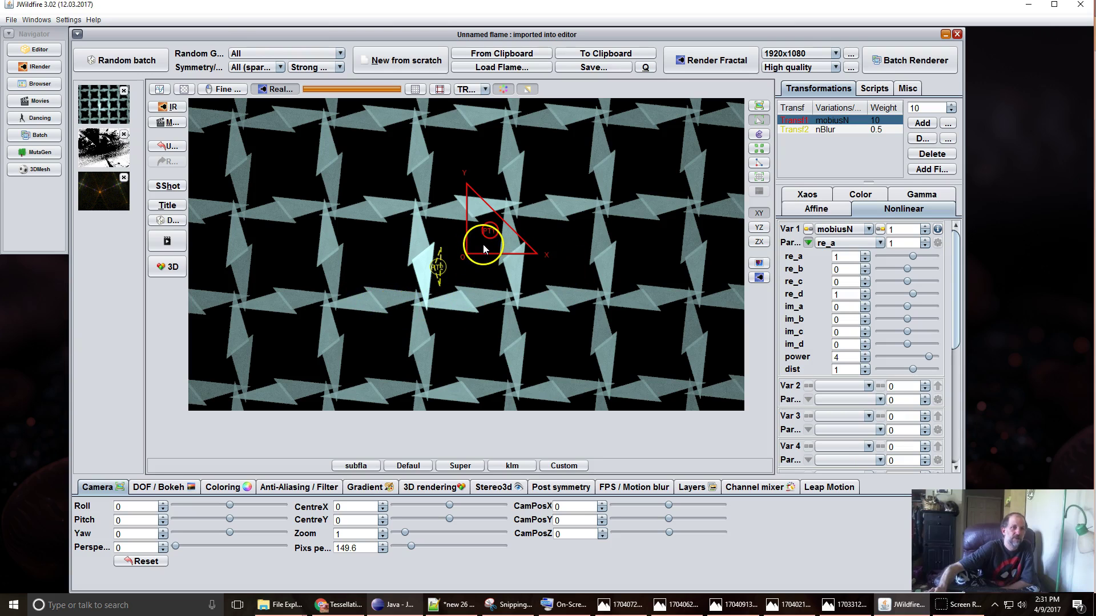
Move, rescale and rotate the mobiusN post transform so slanted triangles scatter evenly on black.
{"action": "left_click_drag", "start_coordinate": [484, 249], "coordinate": [521, 242]}
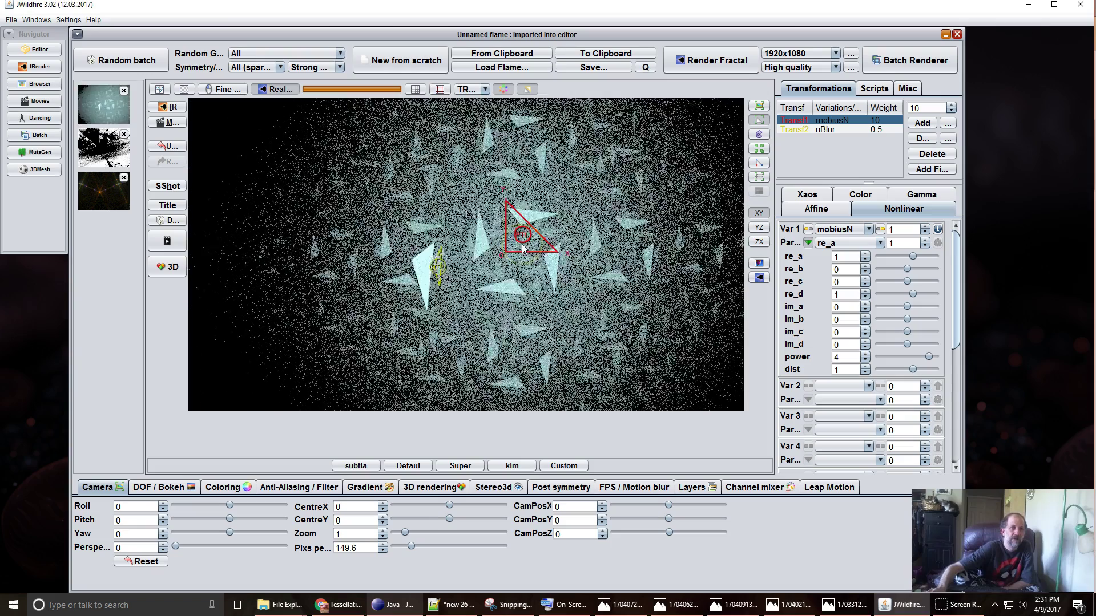
{"action": "scroll", "coordinate": [523, 247], "scroll_direction": "up", "scroll_amount": 3}
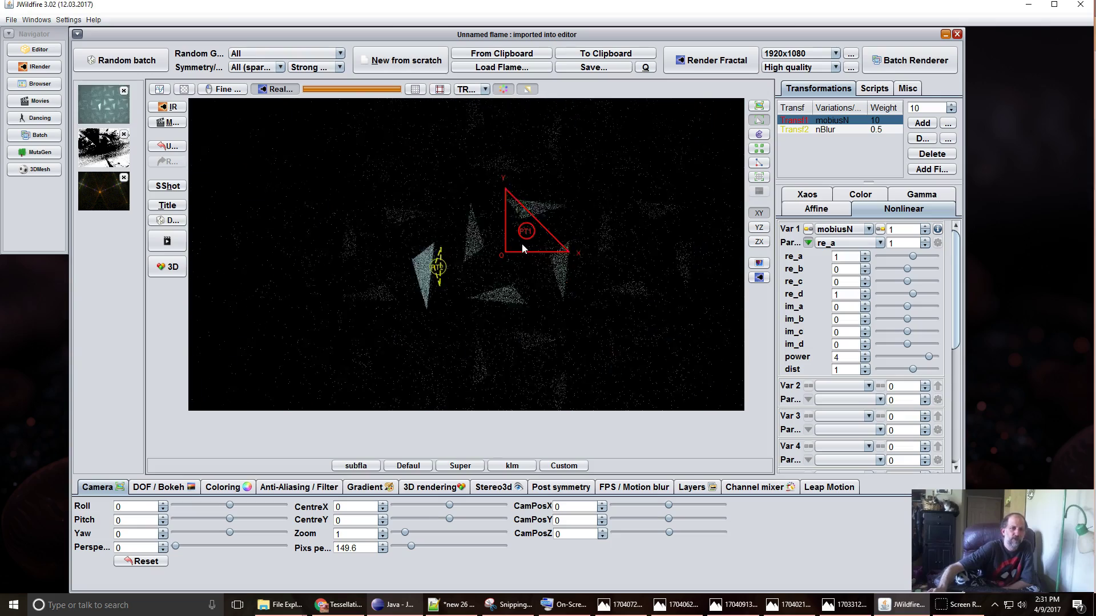
{"action": "scroll", "coordinate": [521, 244], "scroll_direction": "up", "scroll_amount": 2}
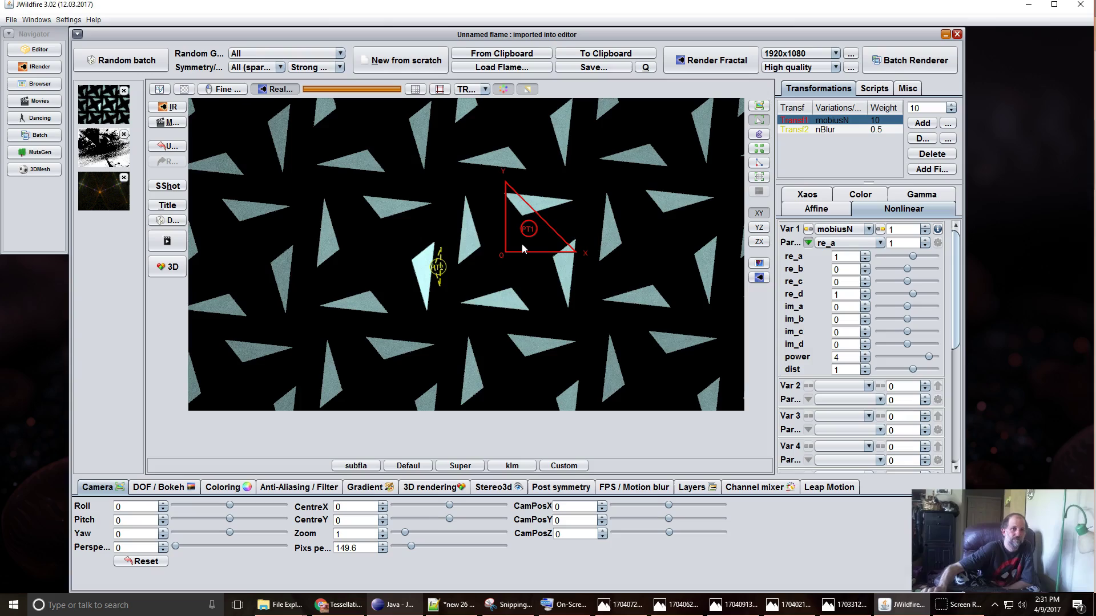
{"action": "scroll", "coordinate": [522, 244], "scroll_direction": "up", "scroll_amount": 1}
{"action": "scroll", "coordinate": [522, 247], "scroll_direction": "down", "scroll_amount": 1}
{"action": "scroll", "coordinate": [522, 248], "scroll_direction": "up", "scroll_amount": 1}
{"action": "left_click_drag", "start_coordinate": [524, 244], "coordinate": [528, 186]}
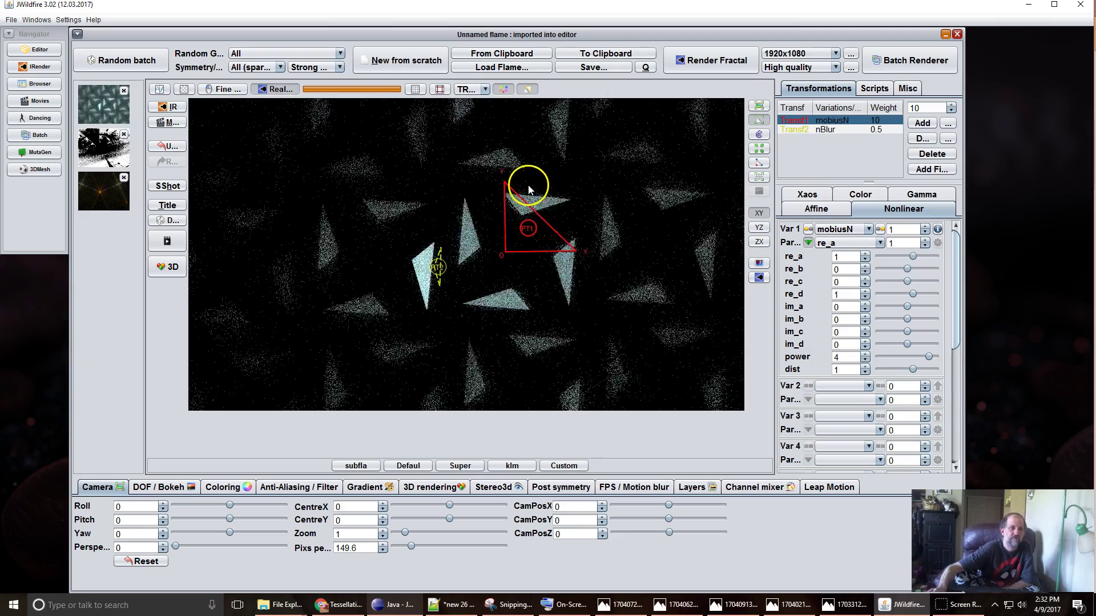